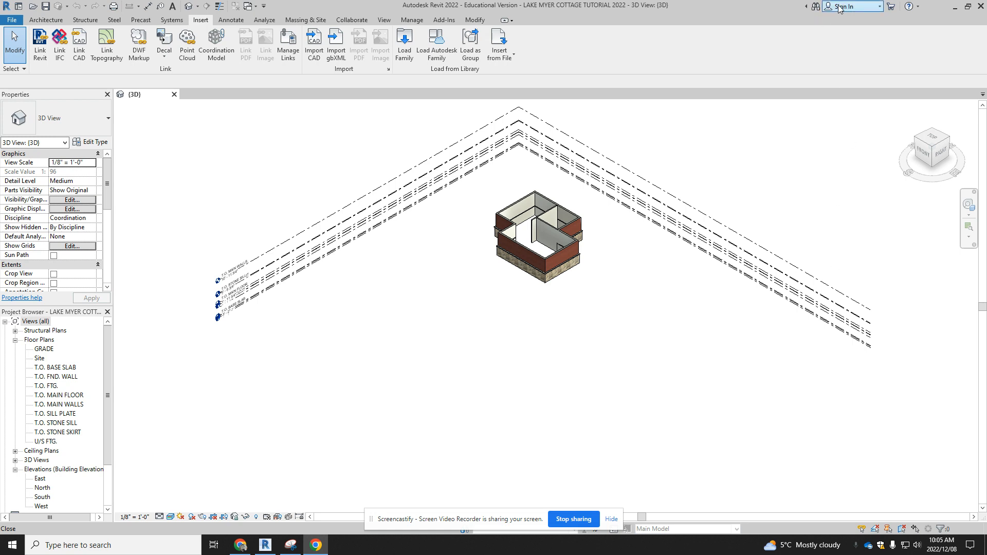
Sign in to the Autodesk account with its e-mail and password, then enter the six-digit verification code
left_click(861, 7)
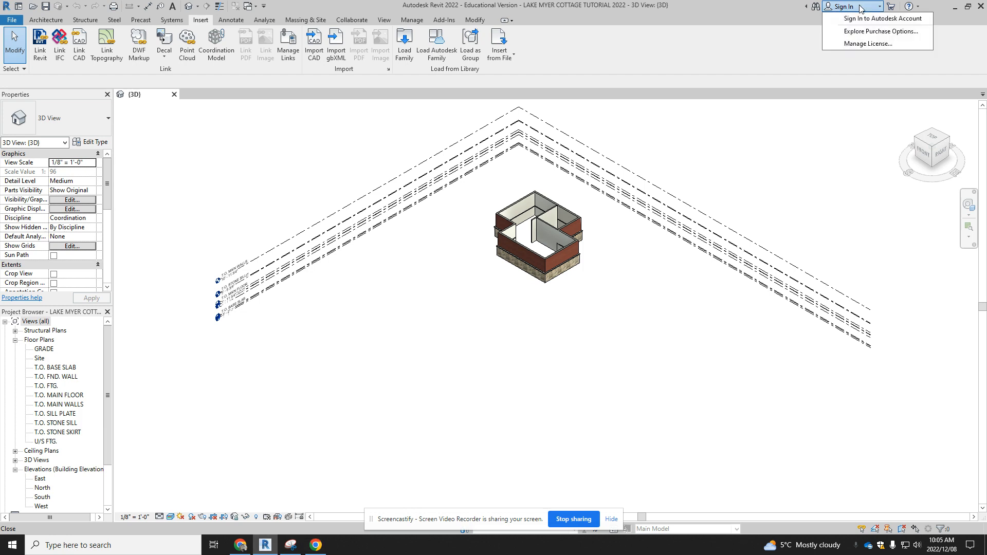
left_click(865, 19)
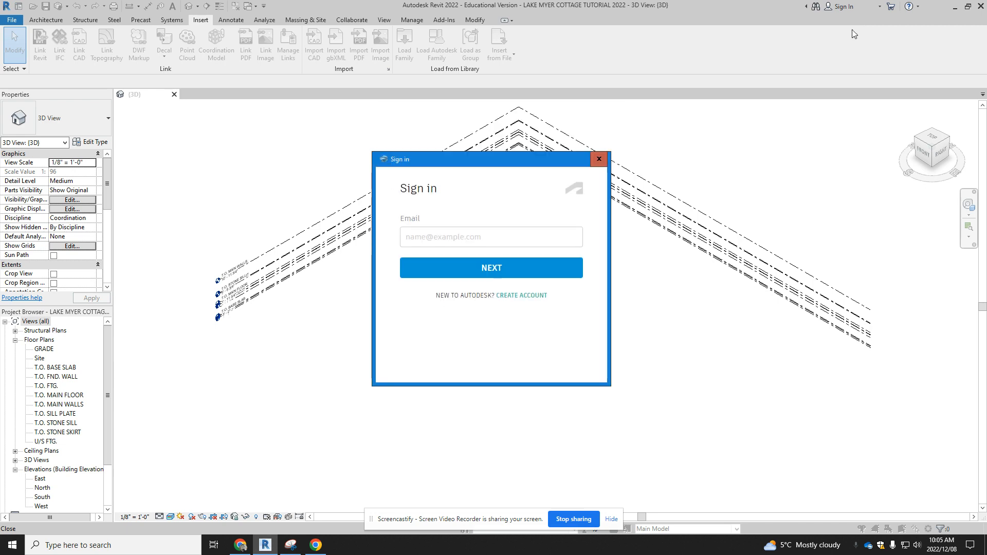
left_click(439, 238)
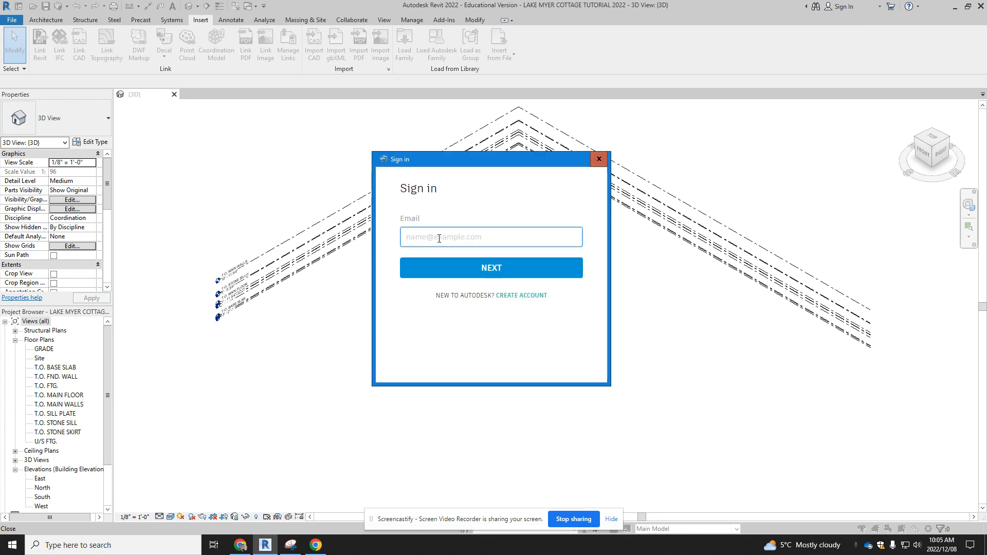
left_click(447, 266)
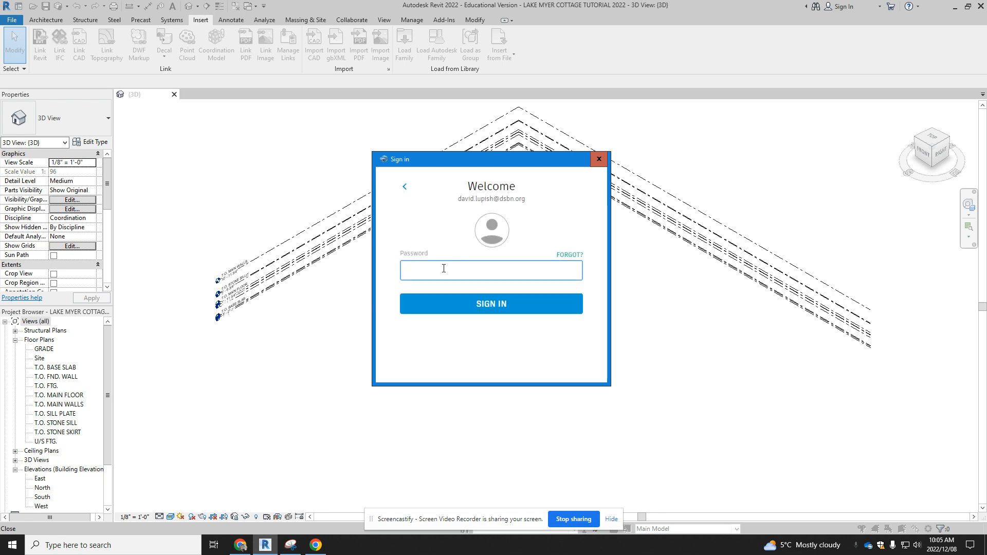
key("Return")
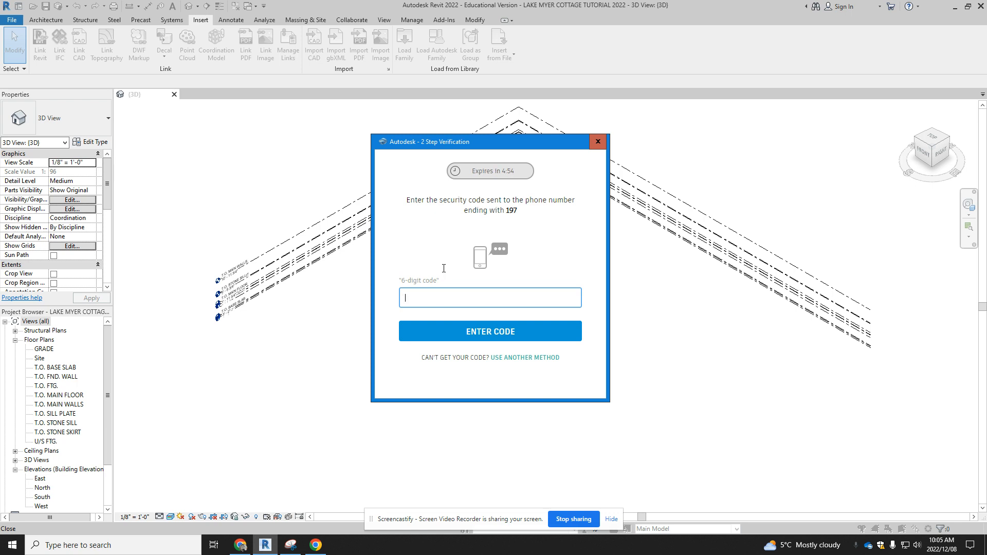
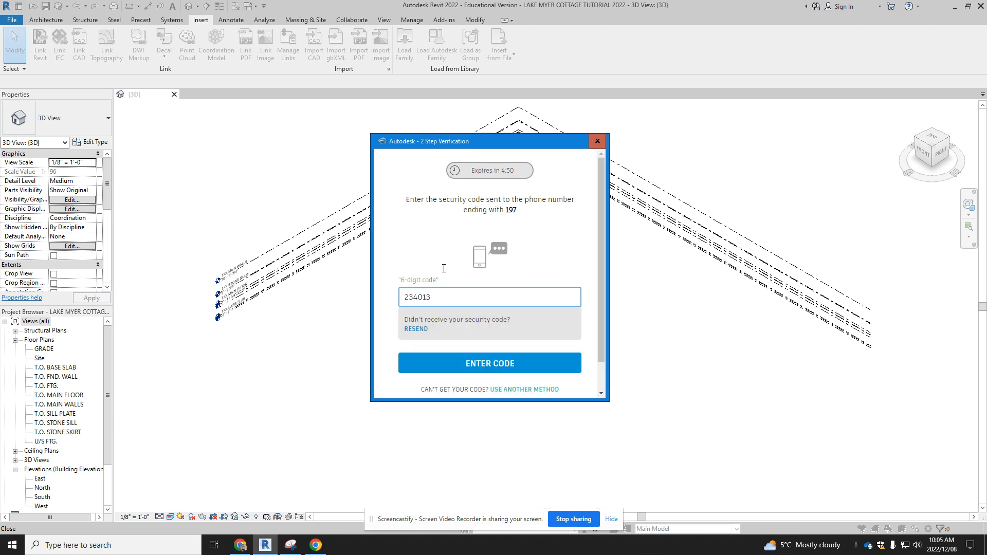
left_click(489, 366)
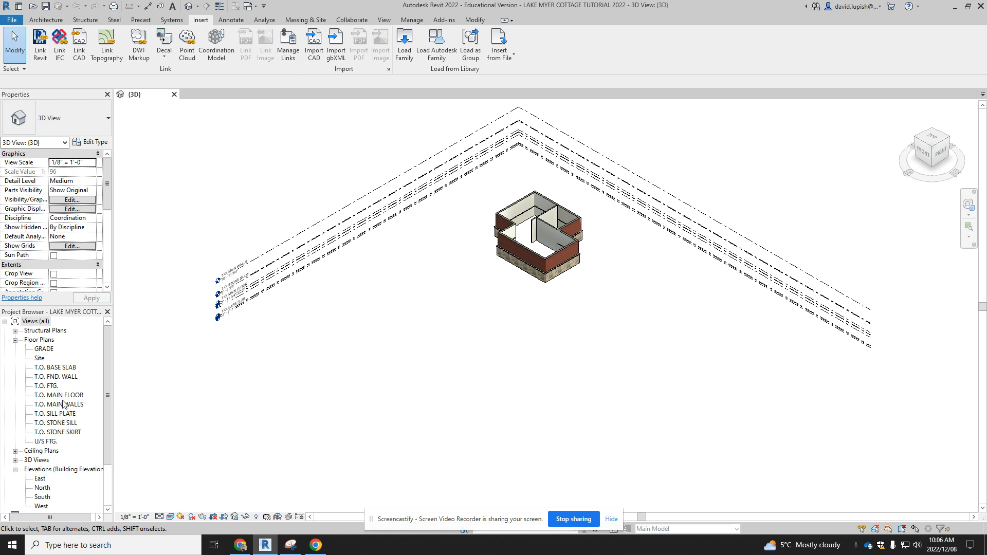
Open the T.O. STONE SILL floor plan from the Project Browser, ending on the Insert tools
double_click(65, 423)
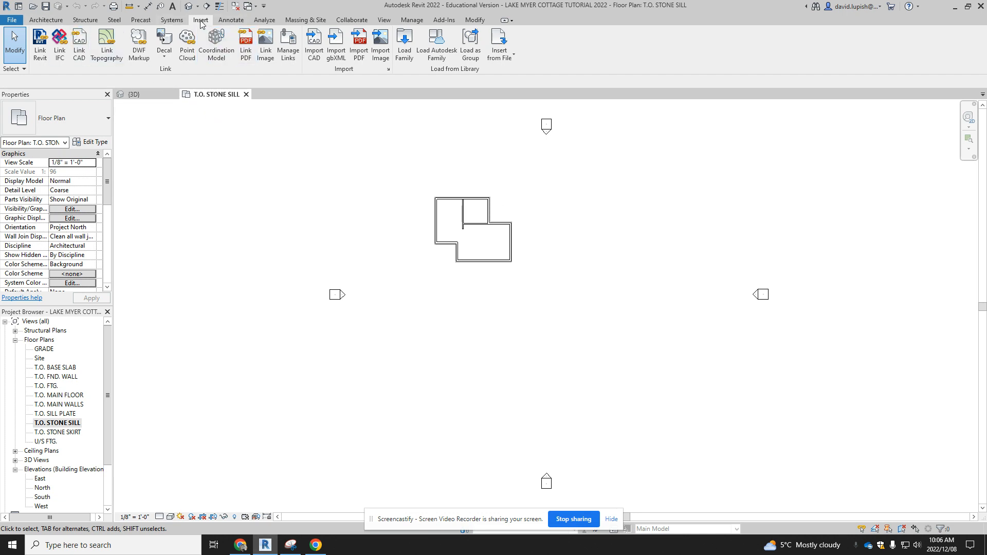
left_click(54, 22)
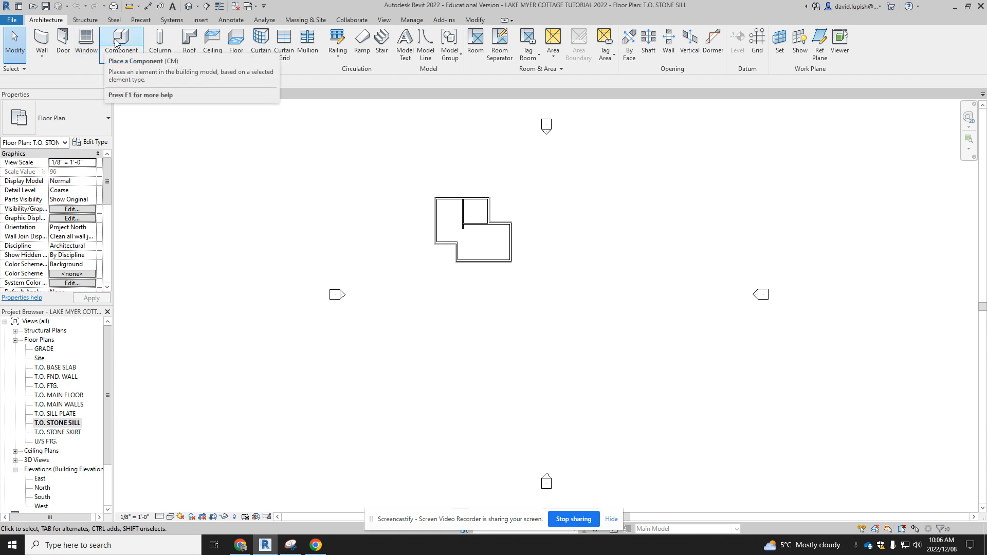
left_click(199, 23)
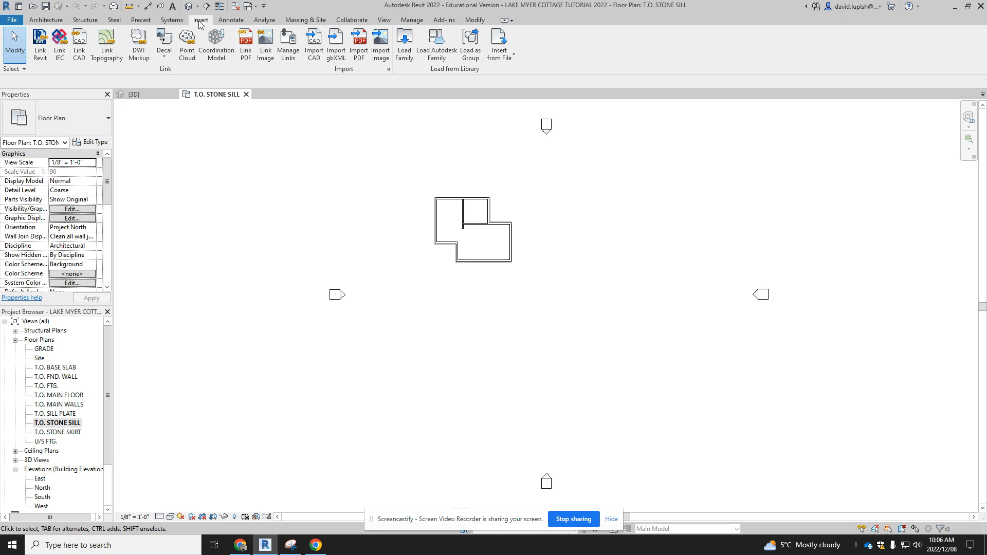
Browse the Windows category in the Autodesk cloud family library
left_click(441, 47)
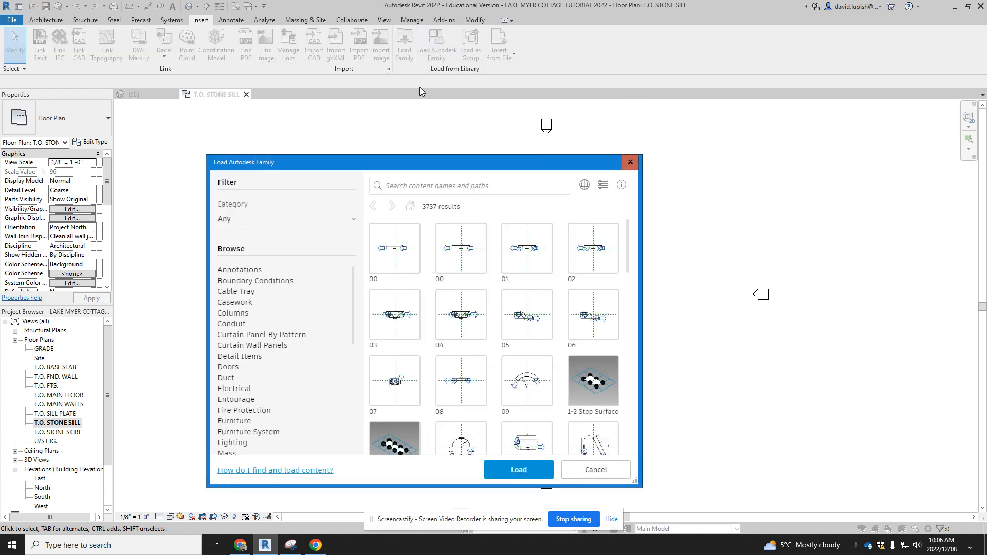
scroll(300, 307, "down", 3)
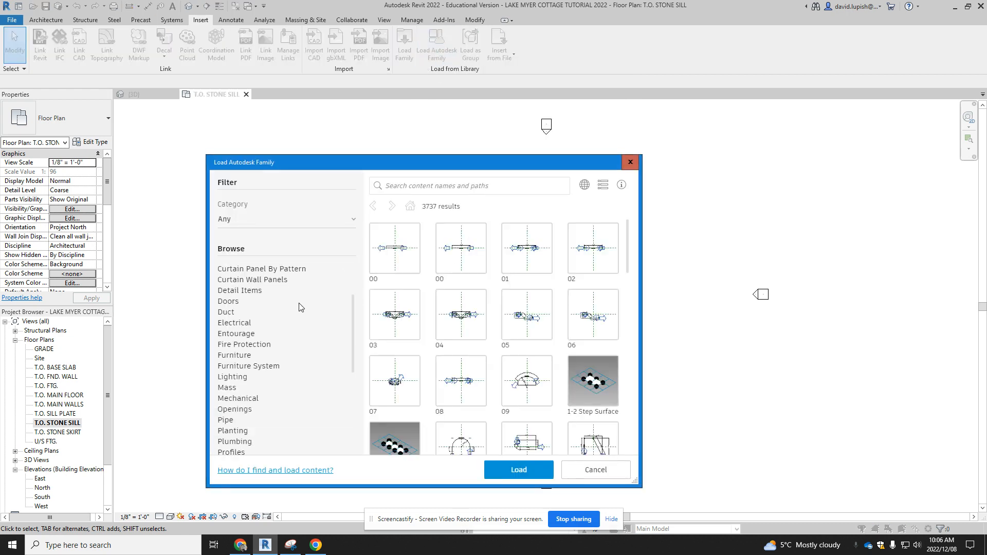
scroll(299, 307, "down", 4)
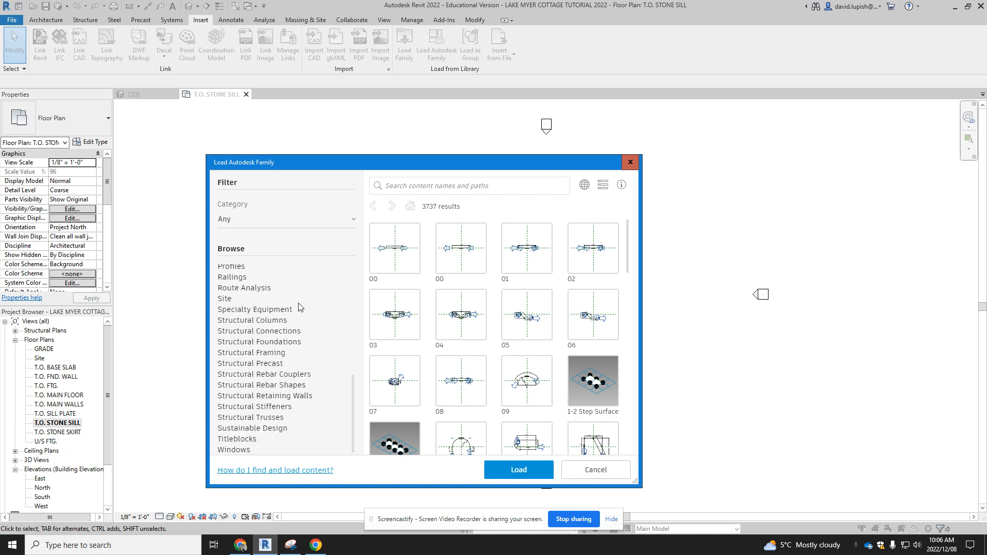
left_click(241, 451)
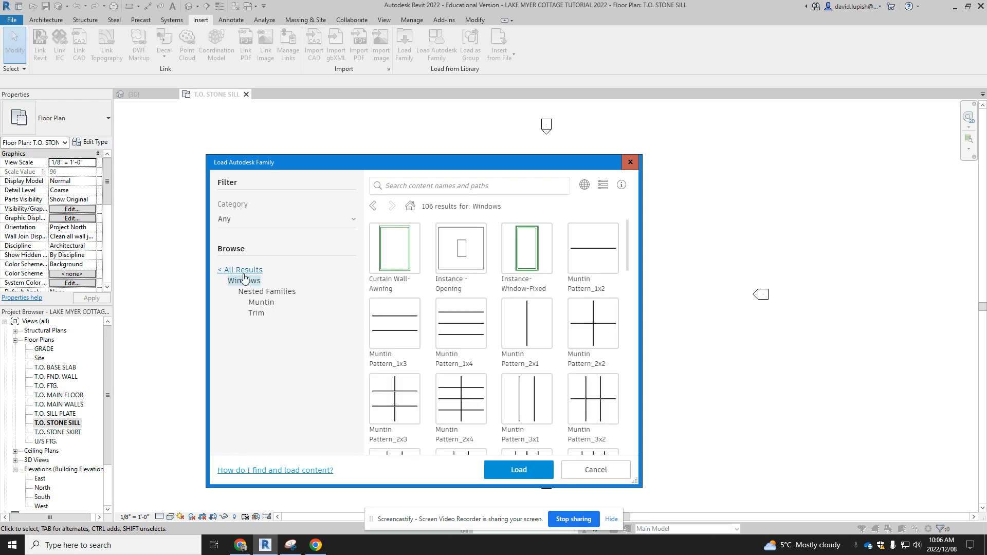
scroll(435, 338, "down", 5)
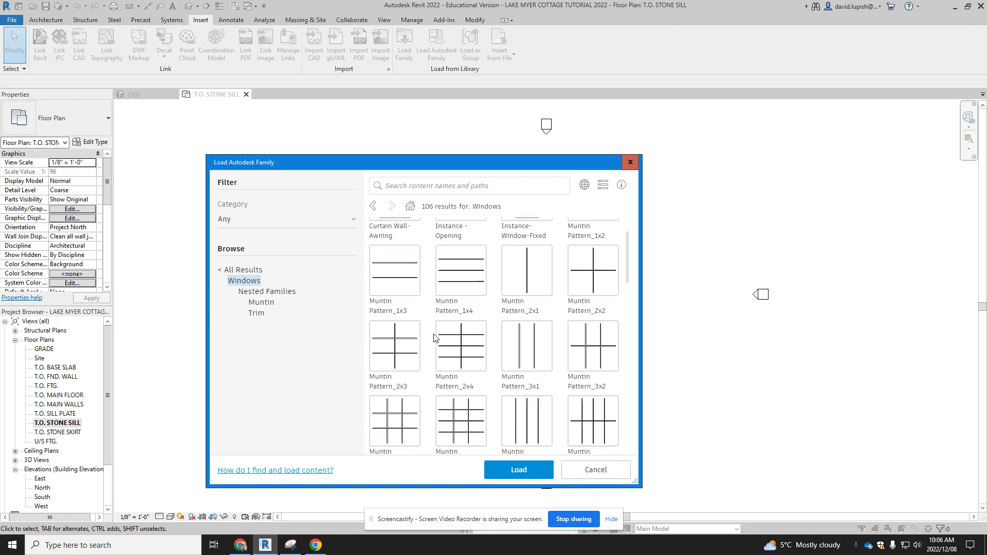
scroll(435, 338, "down", 5)
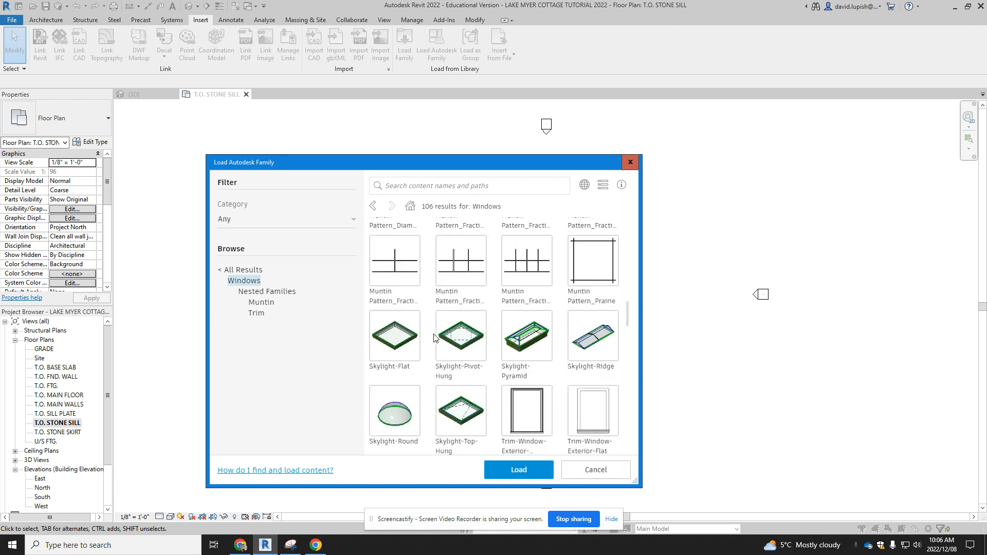
scroll(435, 338, "up", 6)
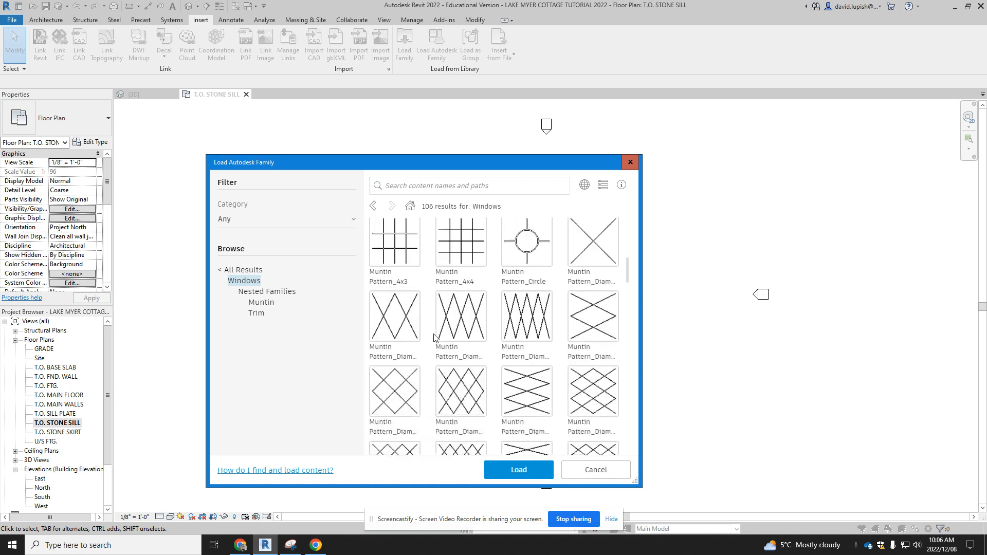
scroll(452, 304, "up", 4)
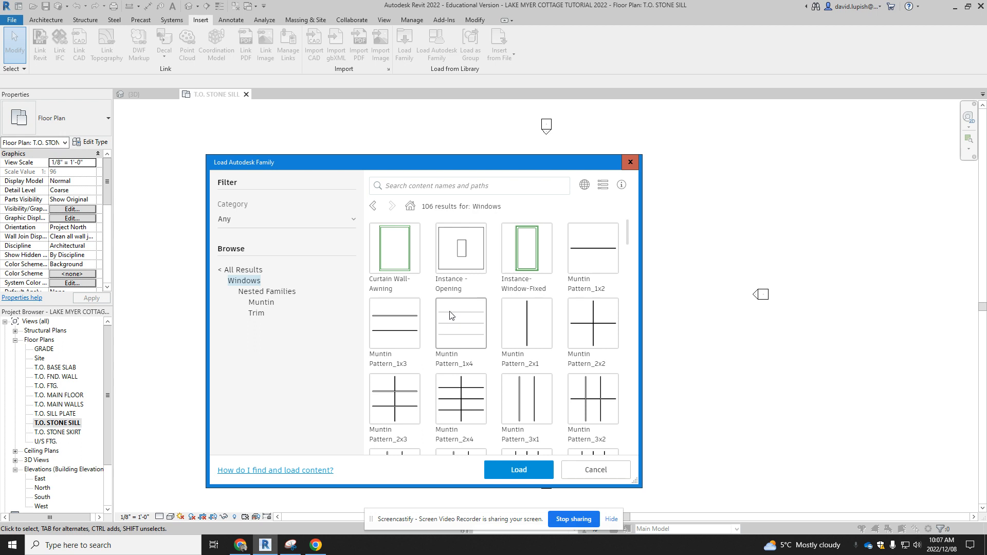
scroll(453, 323, "down", 2)
scroll(453, 323, "down", 8)
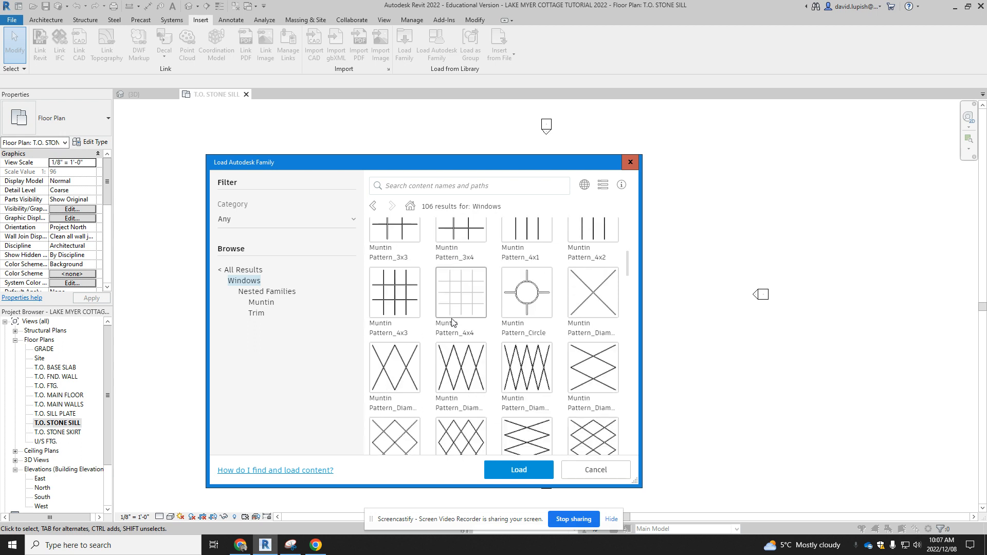
scroll(451, 322, "down", 5)
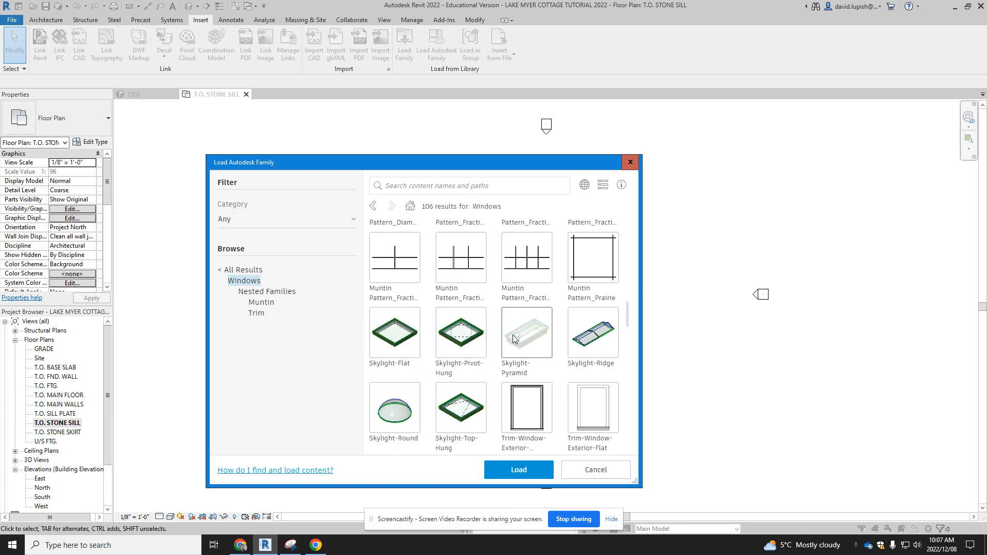
scroll(494, 336, "down", 6)
scroll(512, 337, "down", 2)
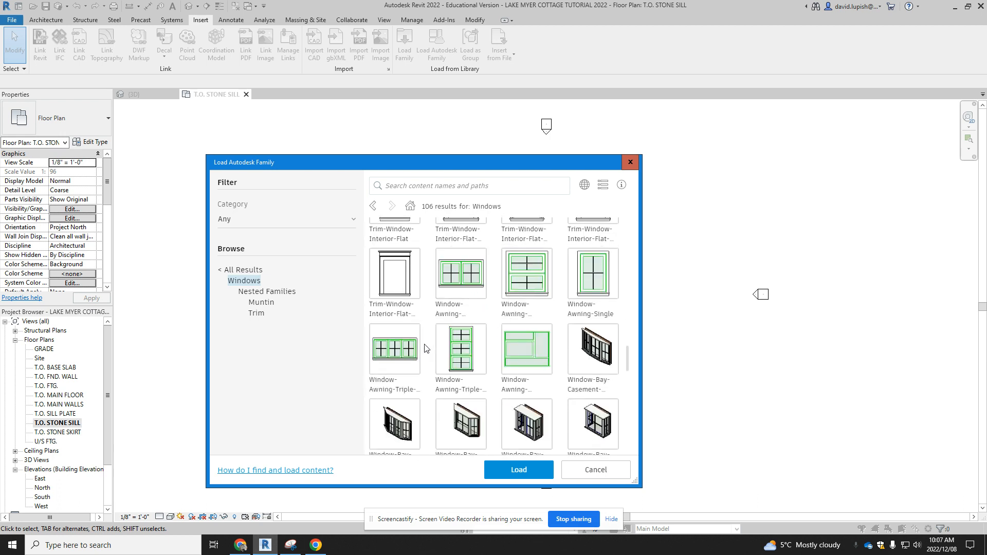
Select the Window-Casement-Double family and load it
left_click(465, 291)
scroll(518, 315, "down", 3)
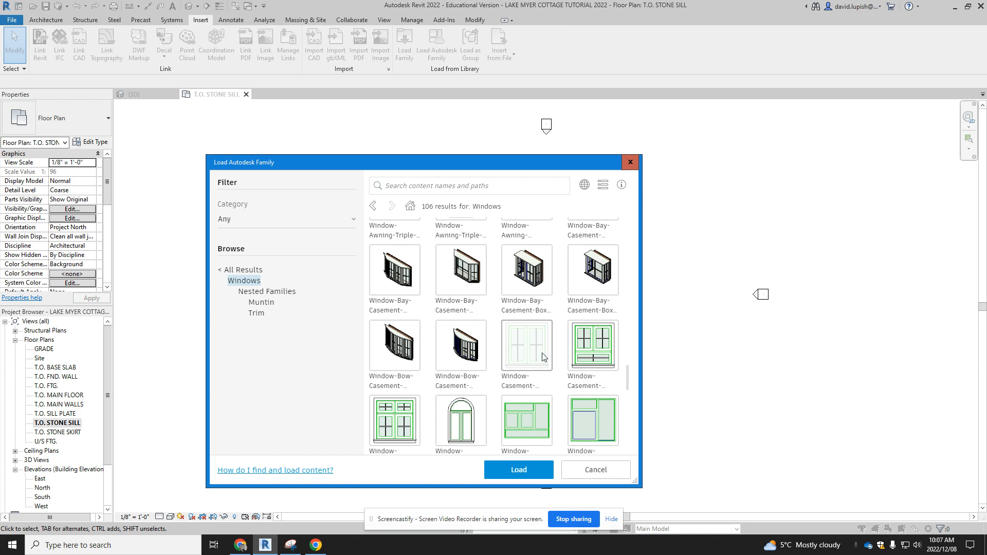
scroll(544, 356, "down", 5)
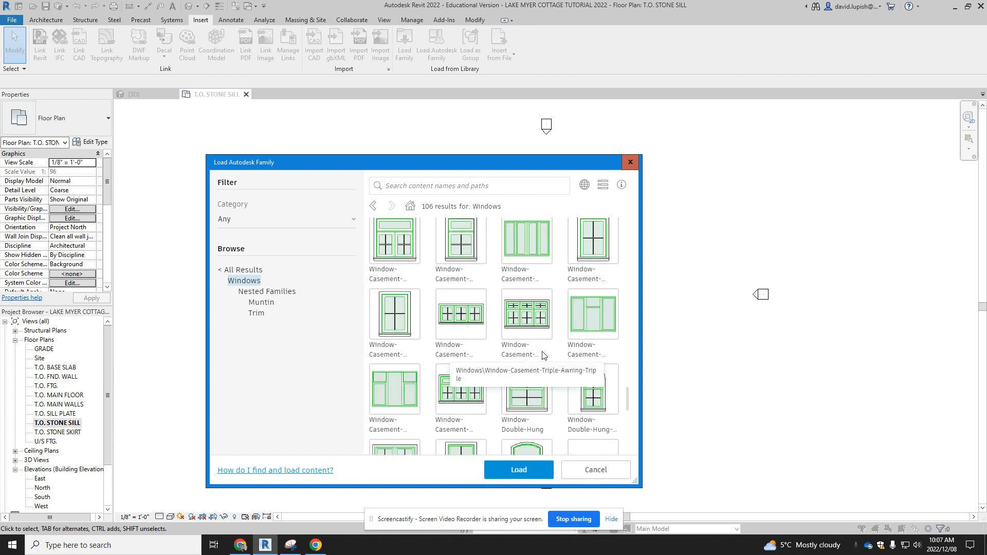
scroll(544, 356, "up", 2)
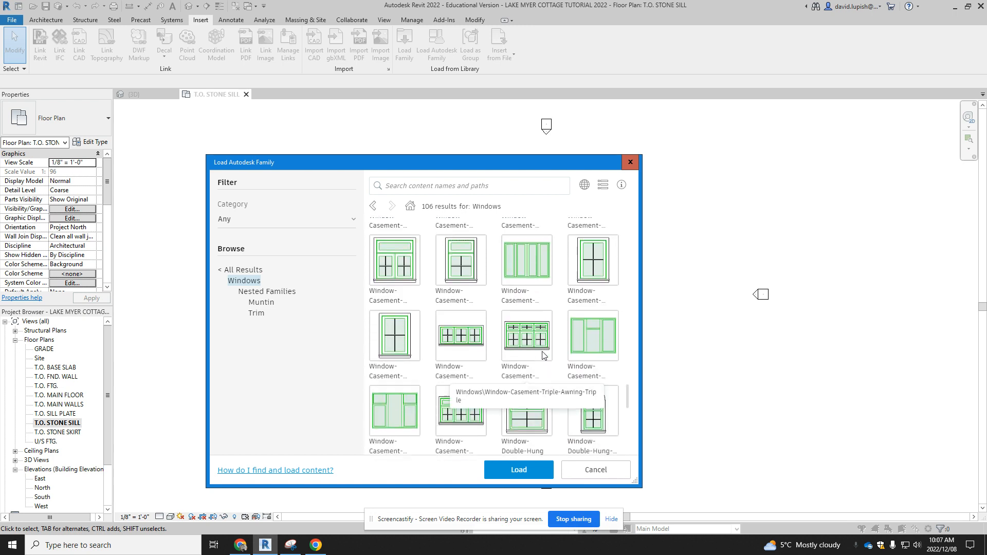
left_click(401, 346)
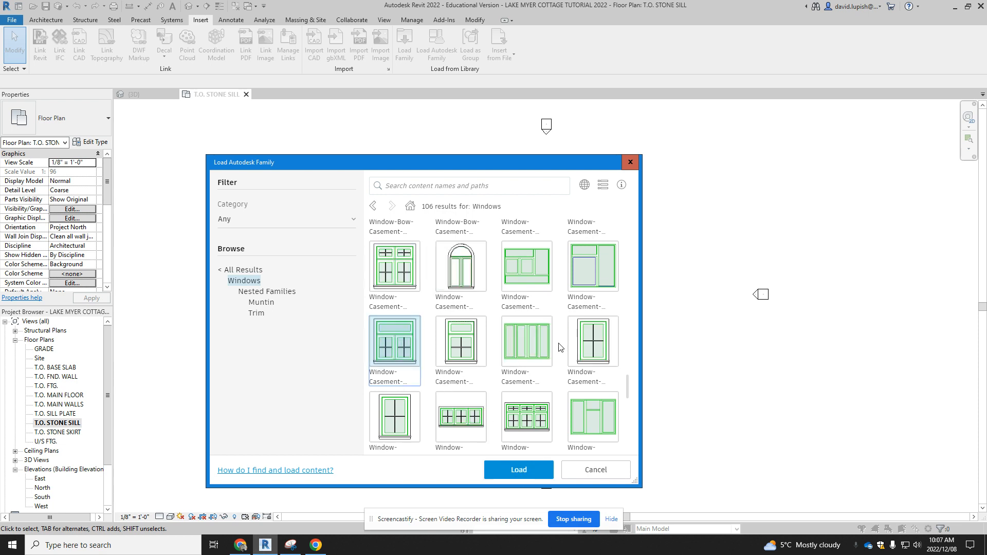
left_click(531, 472)
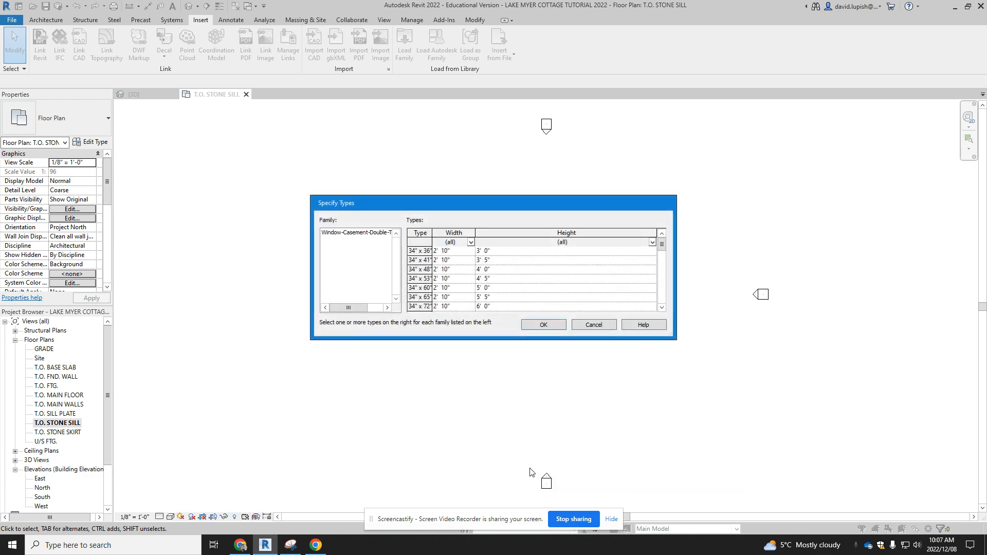
Select only the 48" x 60" type (4' 0" × 5' 0") in Specify Types and confirm
mouse_move(662, 248)
left_mouse_down()
mouse_move(663, 304)
mouse_move(662, 249)
left_mouse_up()
left_click(419, 252)
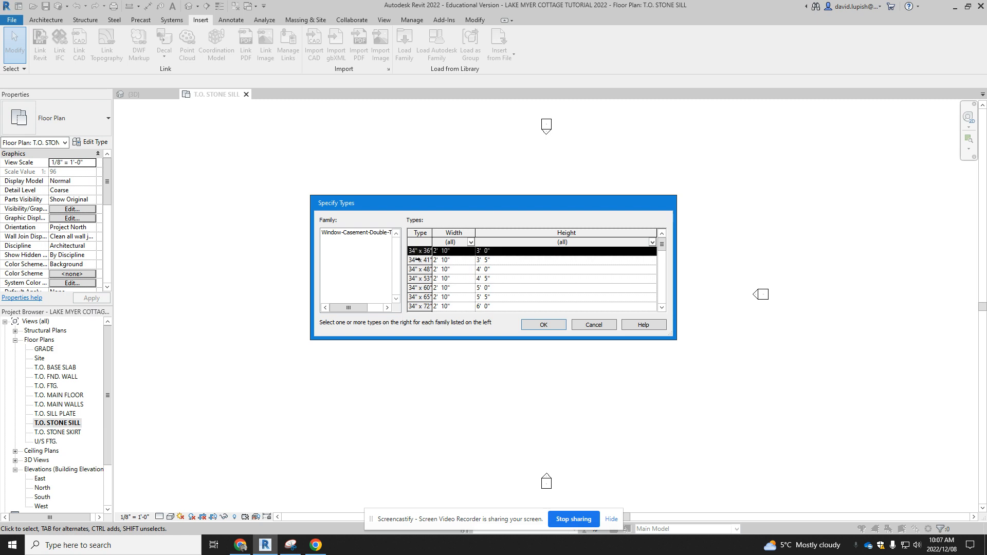
left_click(418, 260, "shift")
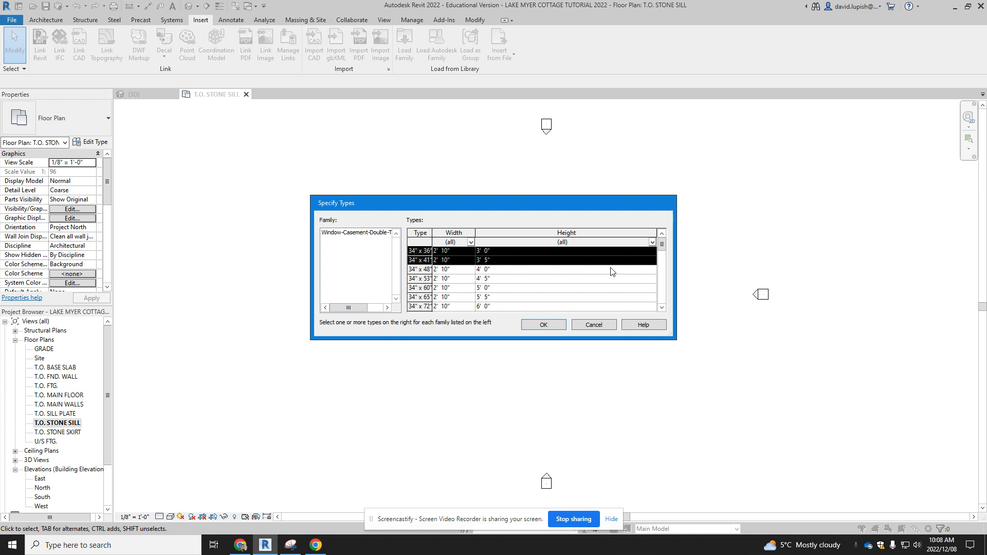
left_click_drag(663, 245, 663, 259)
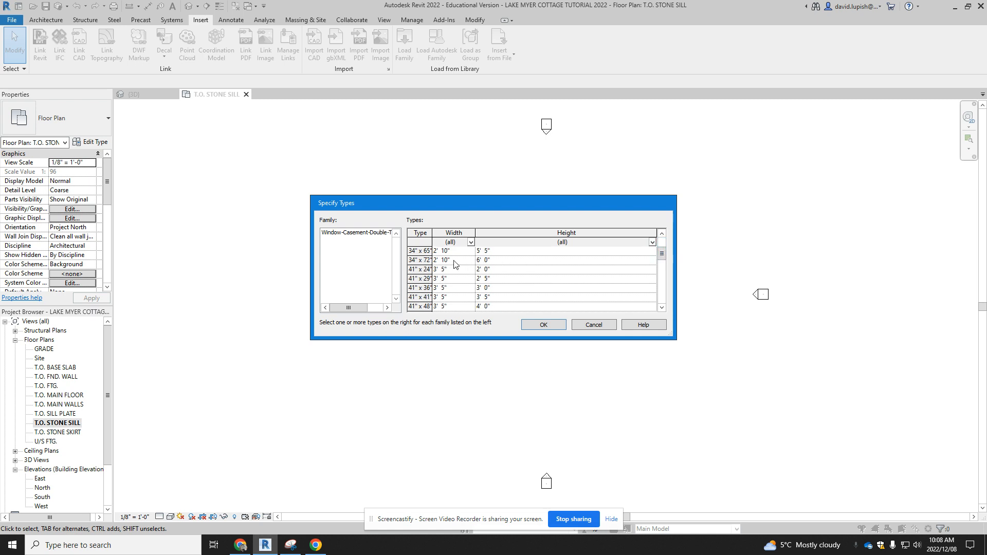
scroll(426, 266, "down", 3)
scroll(427, 268, "down", 2)
left_click(414, 269)
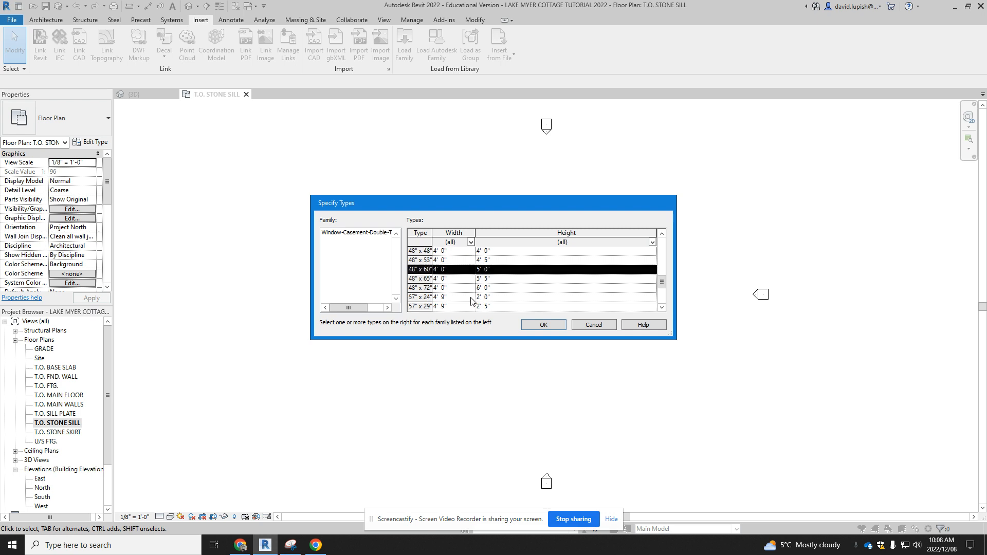
left_click(544, 325)
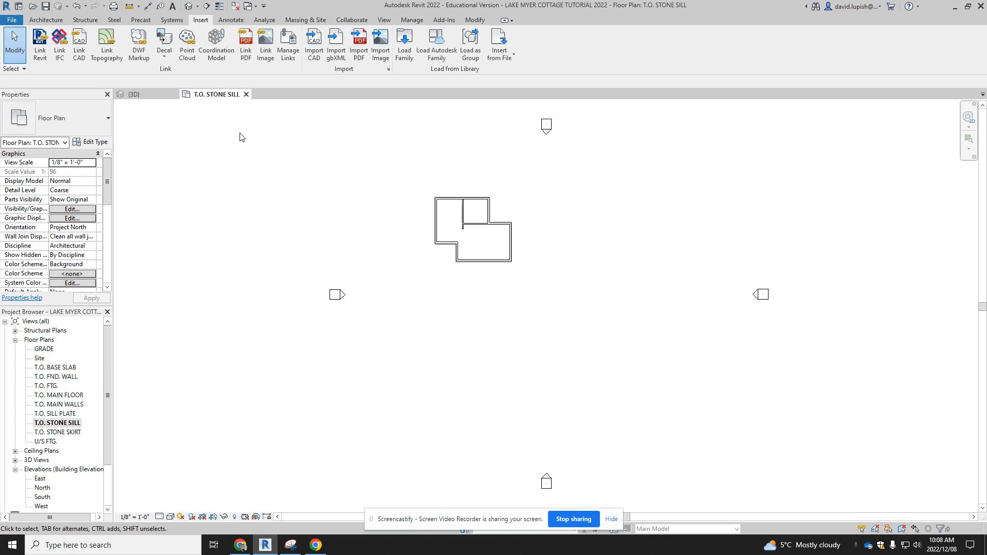
Start the Window tool with the Window-Casement-Double-Transom 48" x 60" type chosen in the Type Selector
left_click(47, 21)
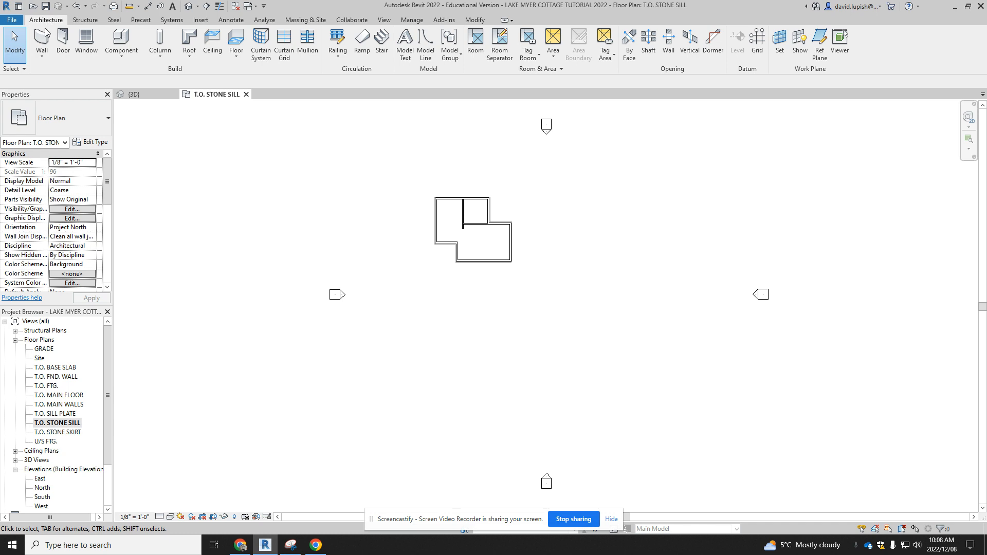
left_click(86, 40)
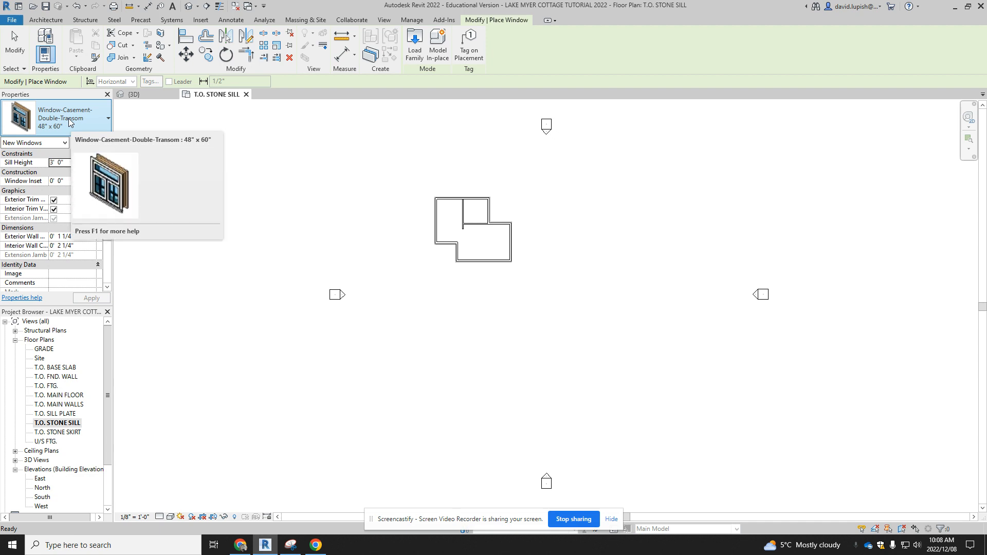
left_click(109, 119)
scroll(78, 310, "down", 2)
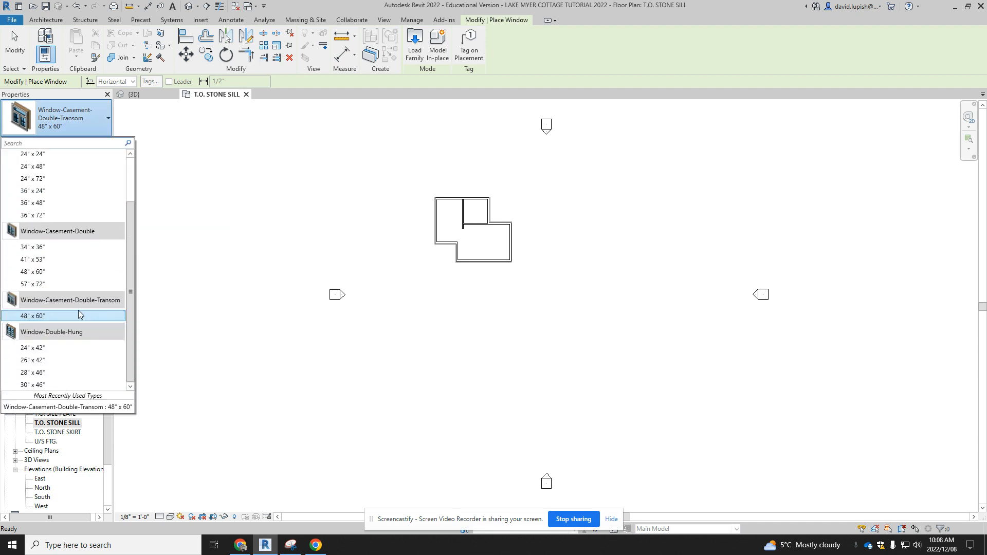
scroll(78, 310, "up", 2)
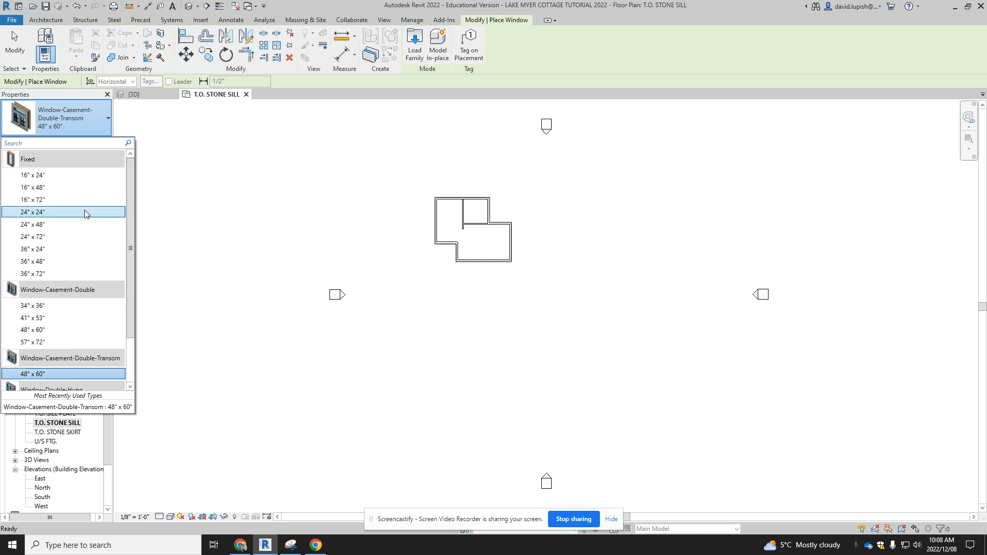
mouse_move(53, 182)
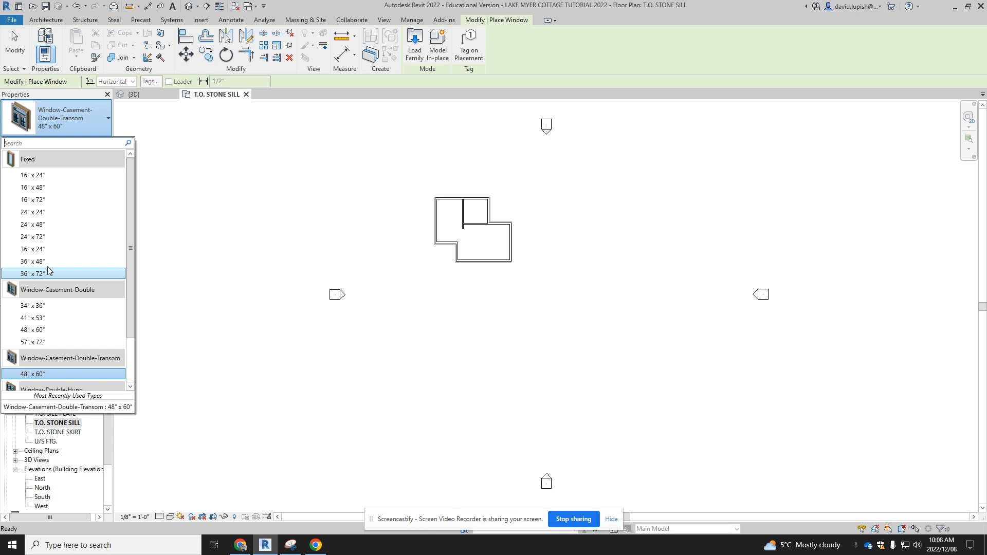
scroll(62, 282, "down", 3)
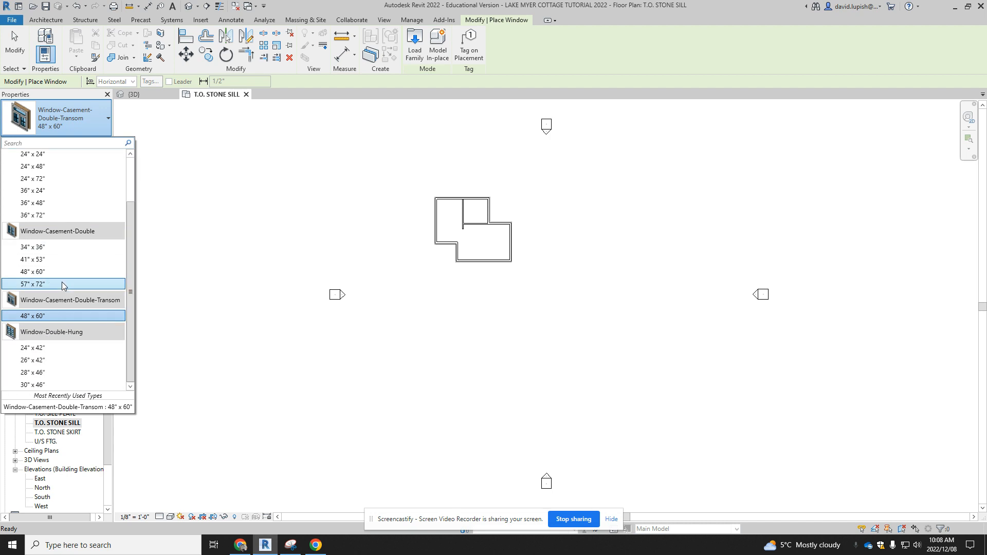
mouse_move(62, 284)
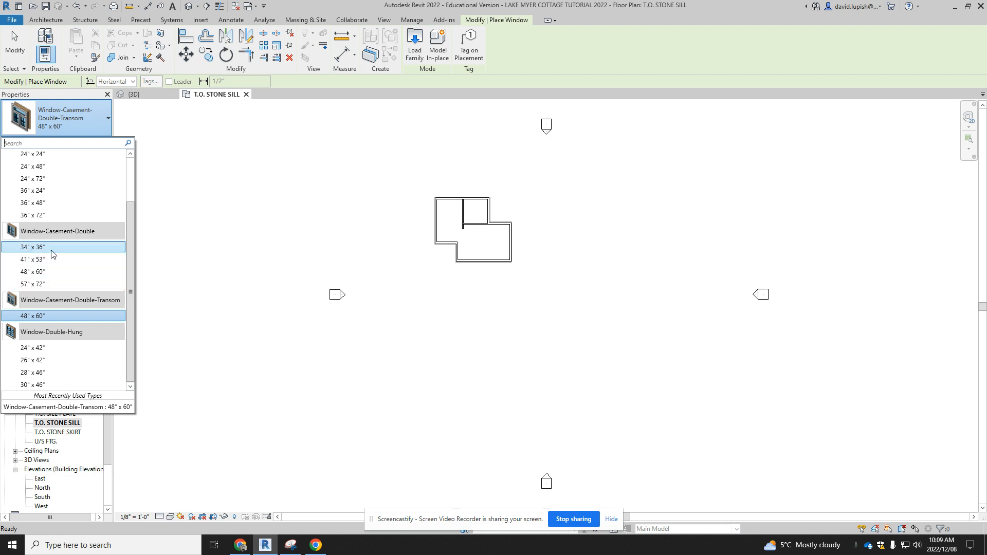
scroll(55, 272, "up", 2)
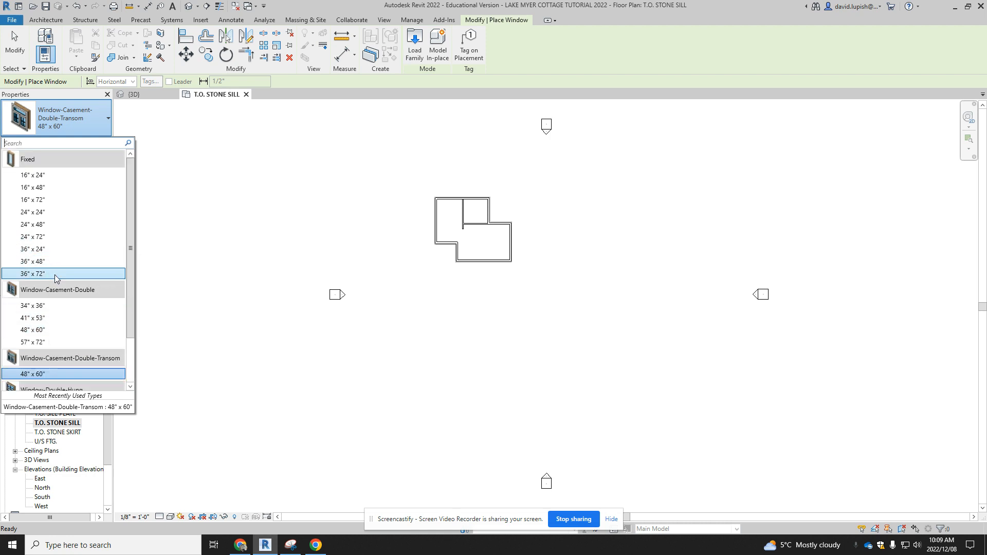
scroll(55, 277, "down", 2)
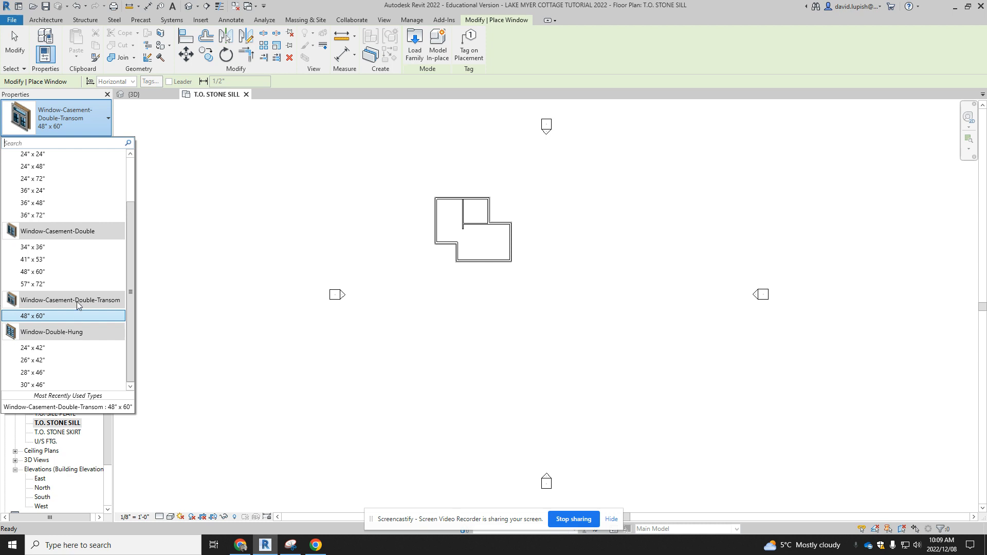
left_click(36, 316)
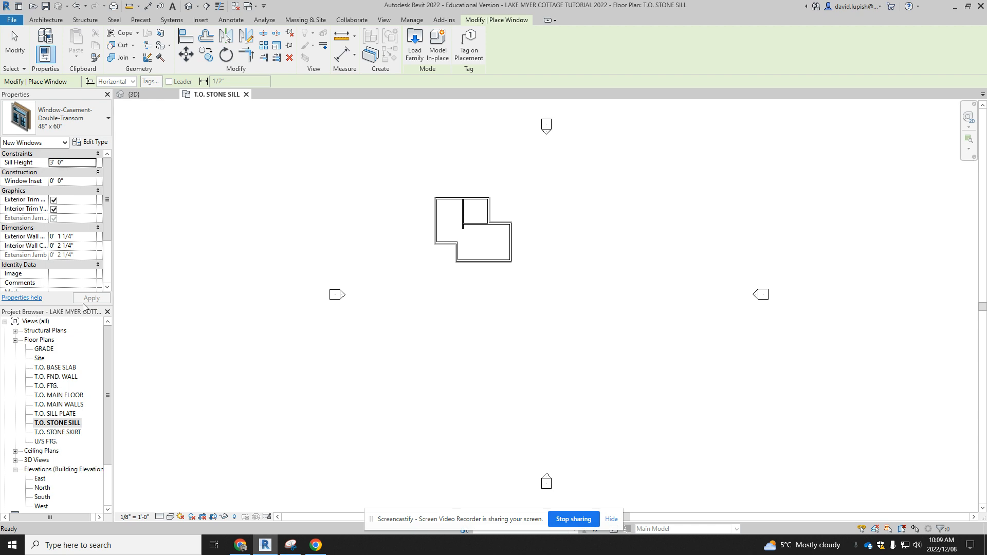
scroll(448, 253, "up", 4)
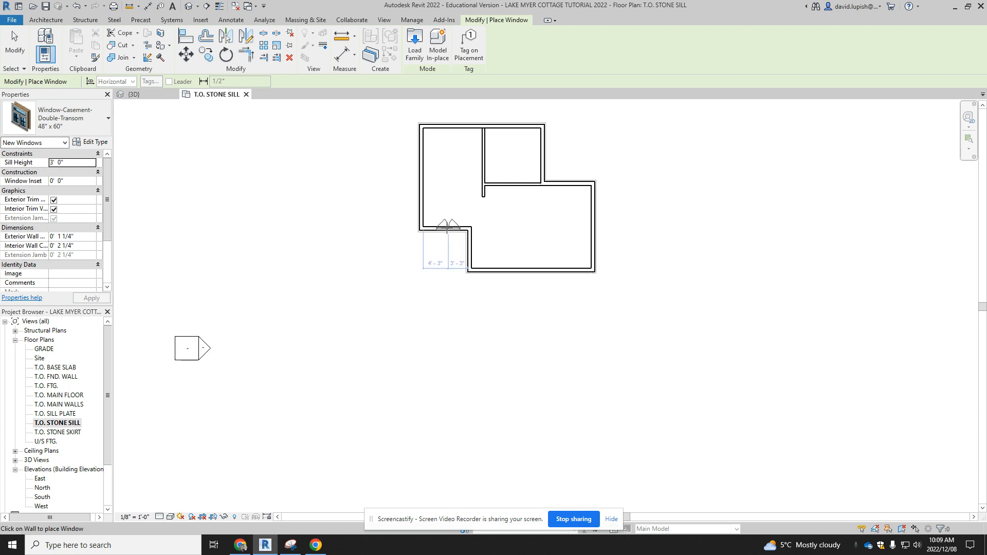
Place the window centred in the south wall, 10' - 1 1/2" from each end, then view Default 3D
scroll(453, 228, "up", 3)
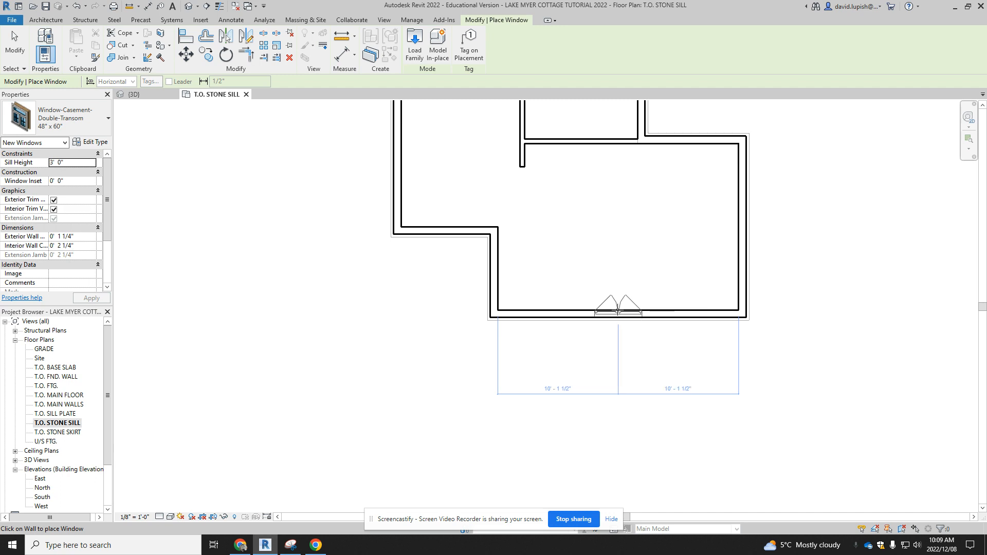
left_click(619, 311)
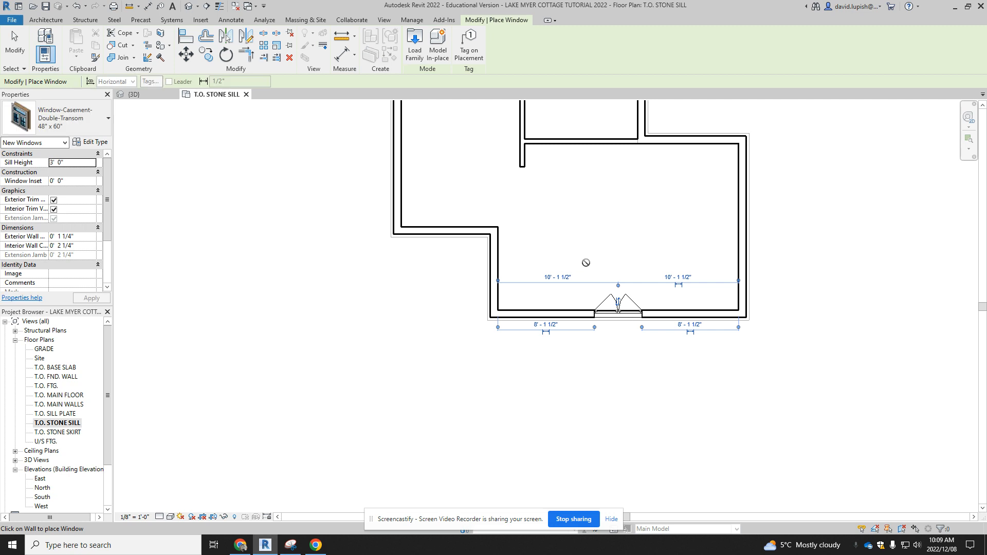
left_click(189, 7)
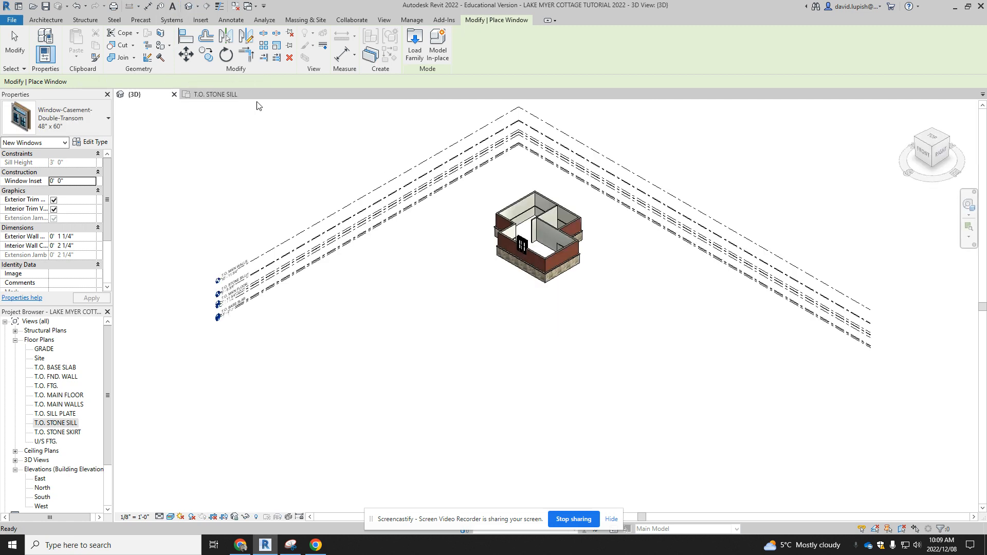
End the Window tool with Esc and select the placed casement window in 3D
scroll(510, 254, "up", 8)
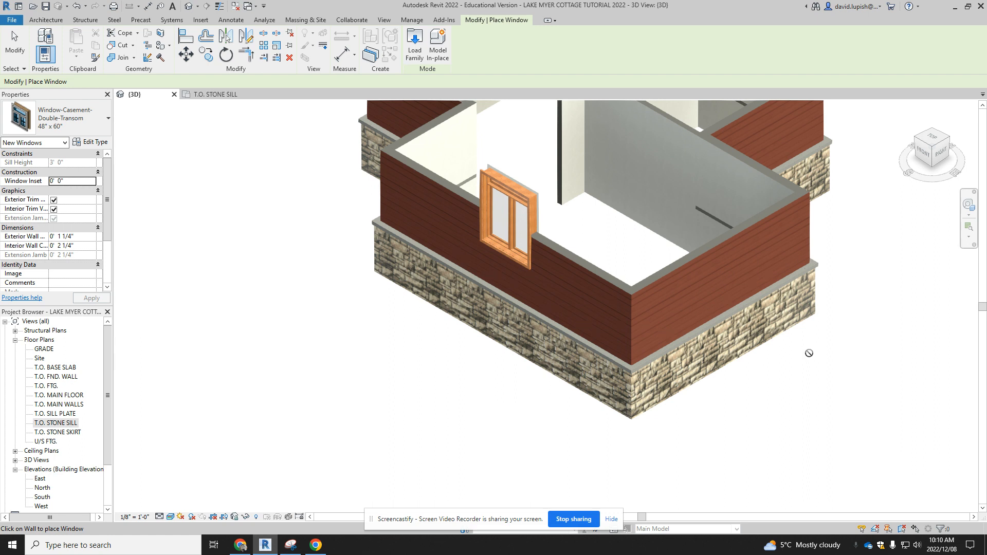
key("Escape")
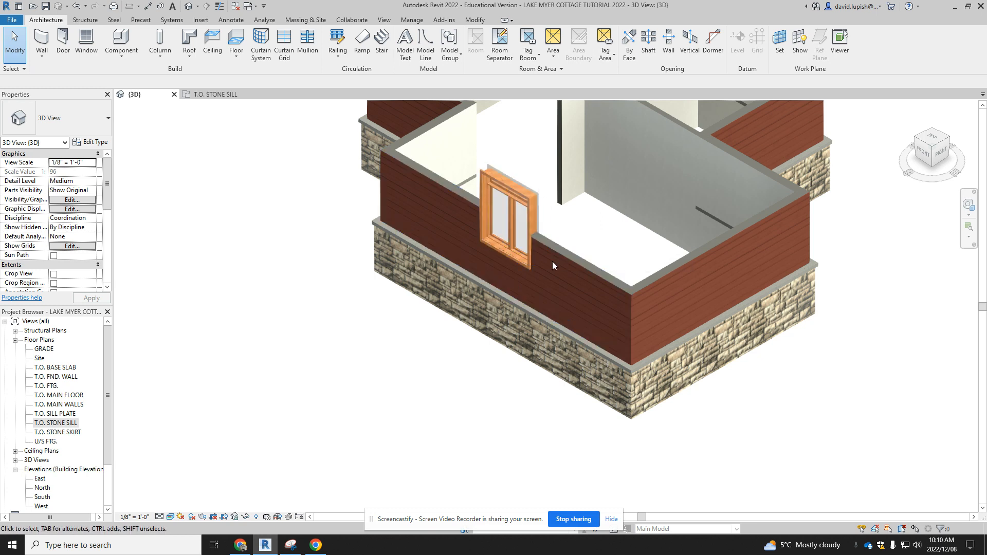
left_click(495, 246)
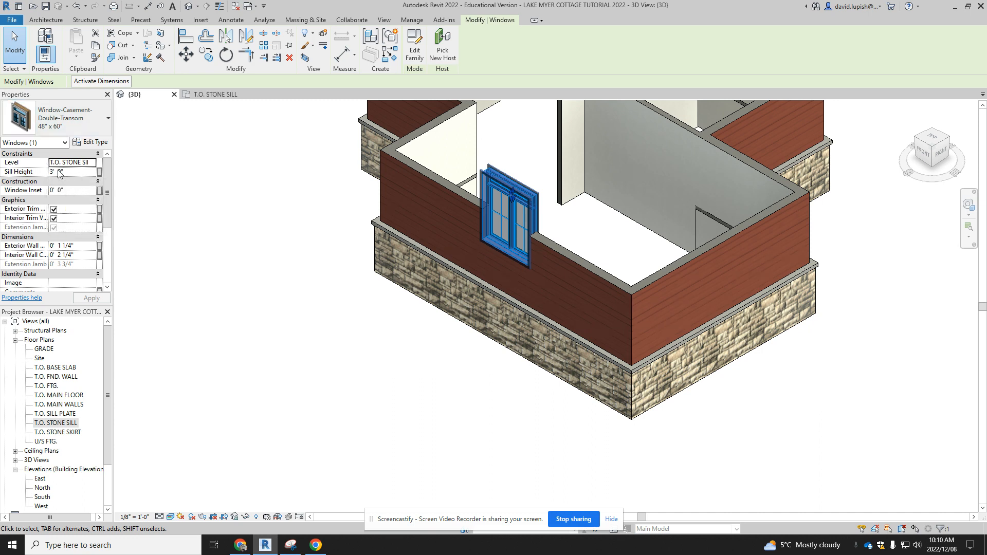
Set the casement window's Sill Height to 0' 0" in Properties and apply it
left_click(53, 174)
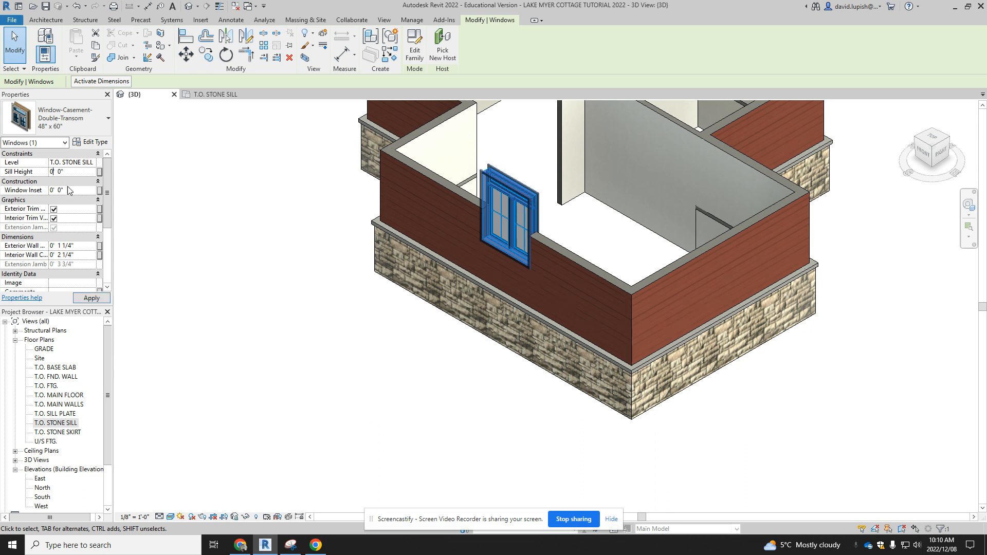
left_click(90, 298)
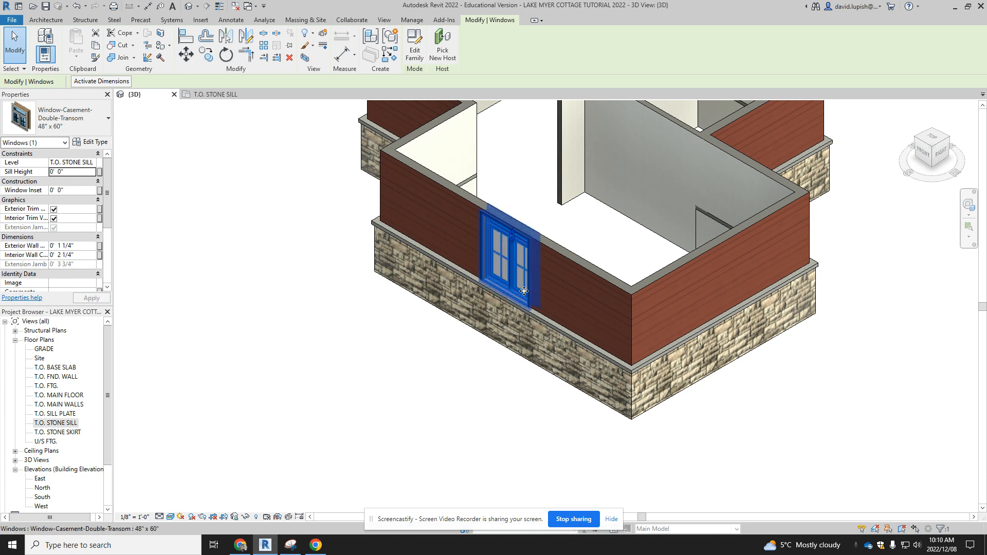
scroll(515, 293, "up", 4)
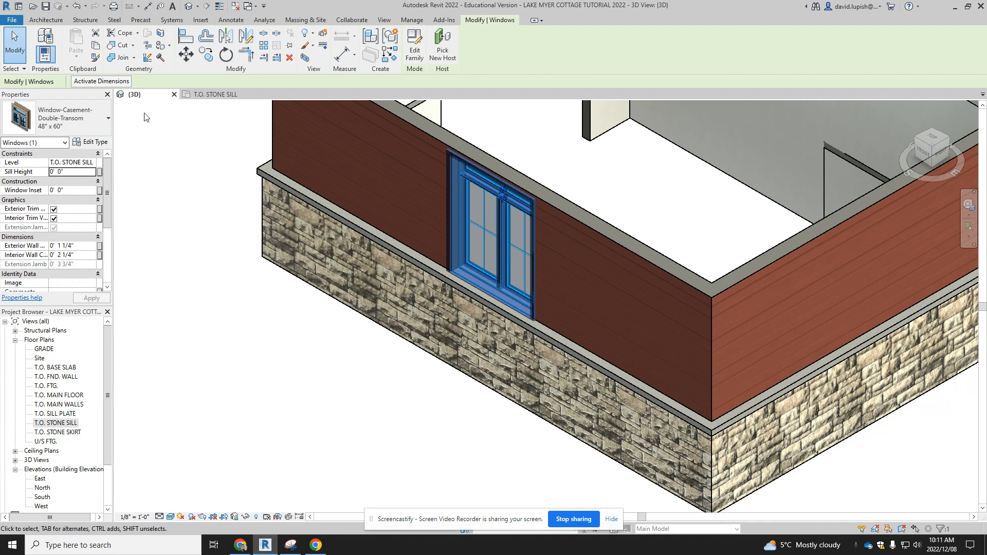
Open the T.O. MAIN FLOOR plan and zoom in on the cottage walls
double_click(62, 395)
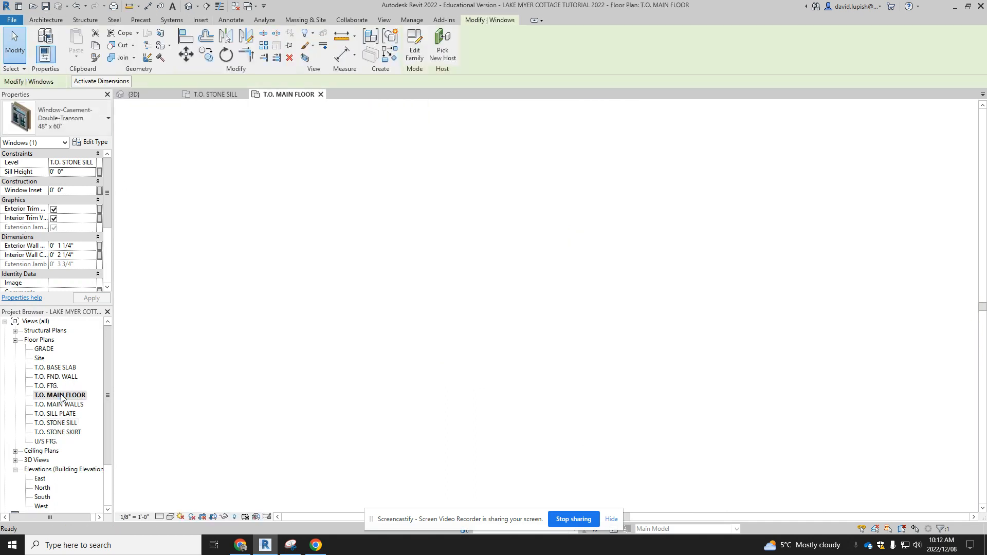
scroll(541, 304, "up", 3)
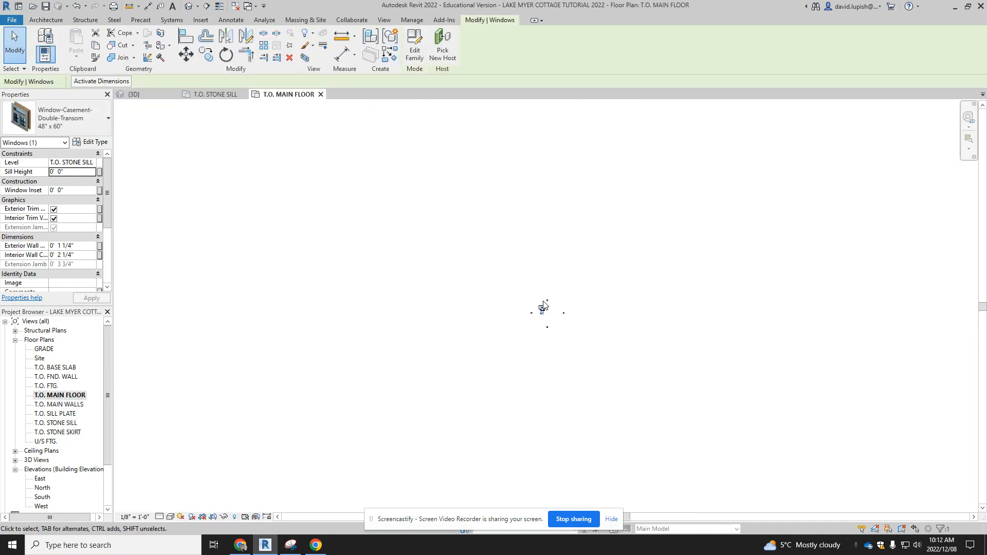
scroll(541, 320, "up", 5)
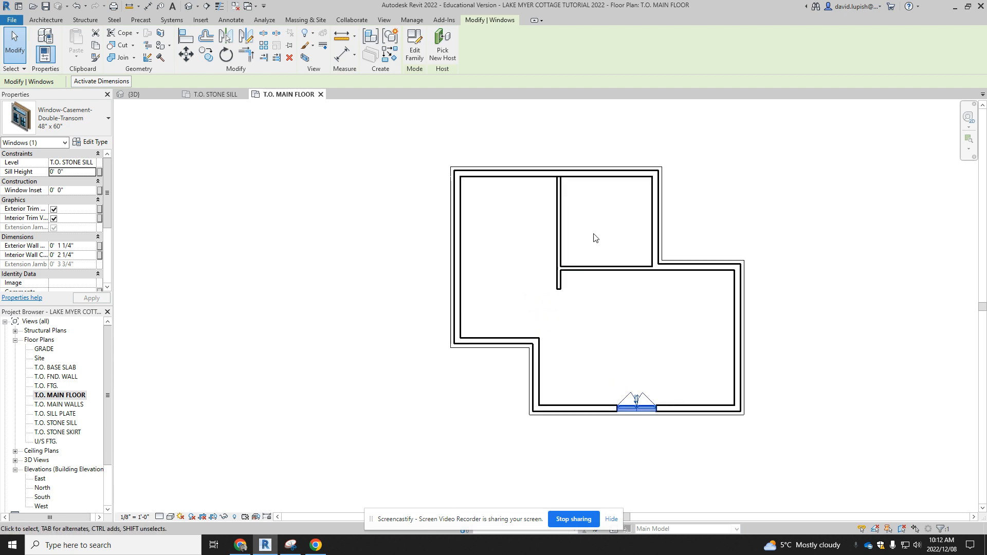
Start the Component tool and browse the loaded types, defaulting to Desk 60" x 30"
left_click(50, 23)
left_click(128, 43)
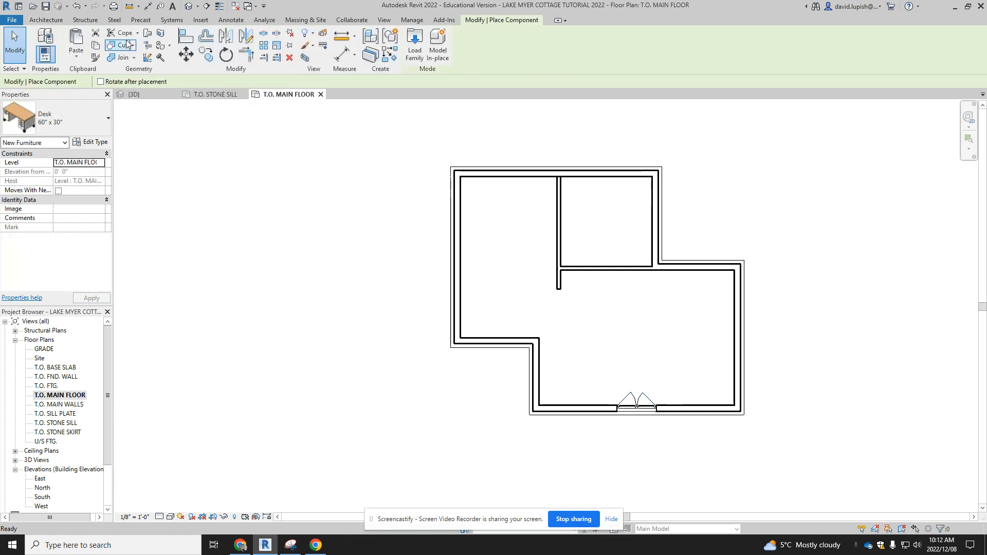
left_click(107, 120)
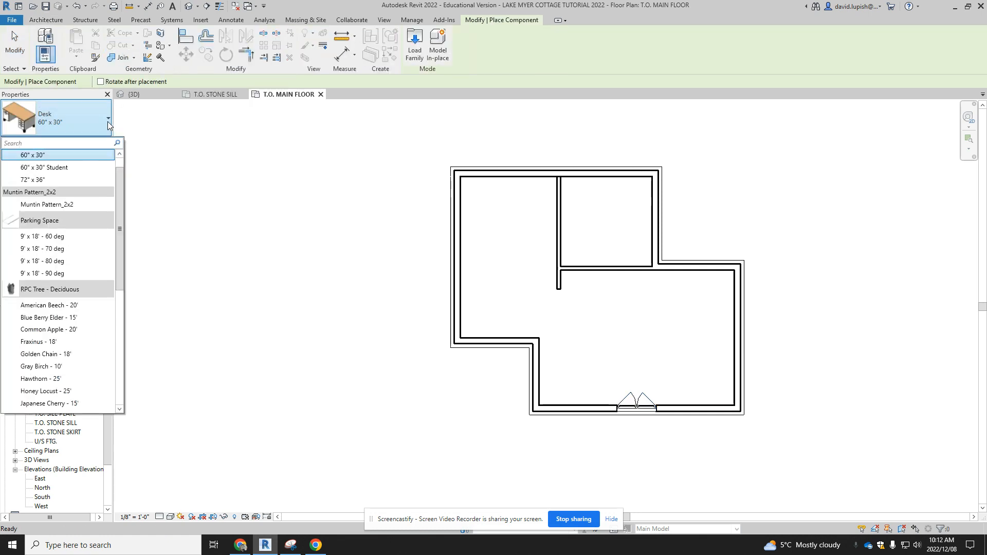
scroll(90, 206, "down", 3)
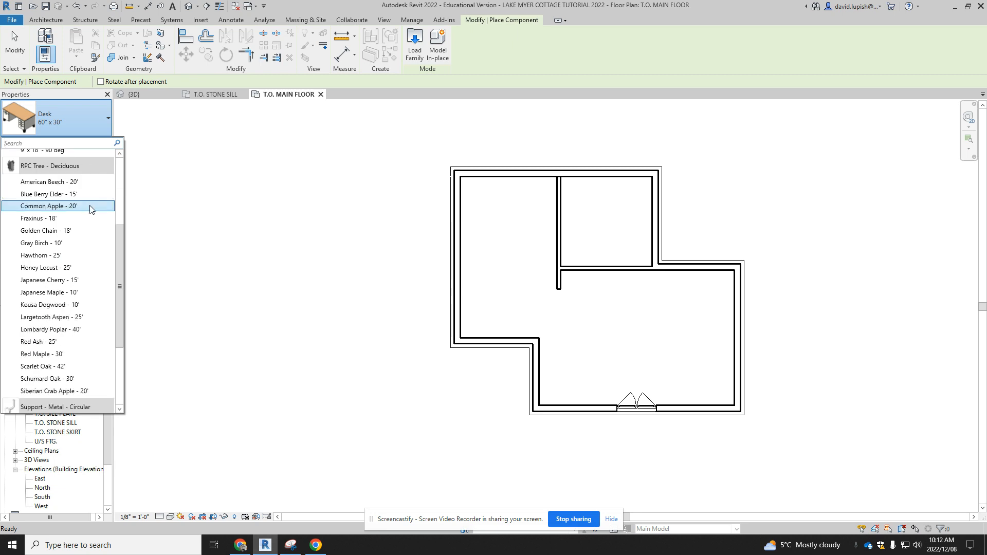
scroll(90, 208, "down", 3)
scroll(90, 208, "up", 6)
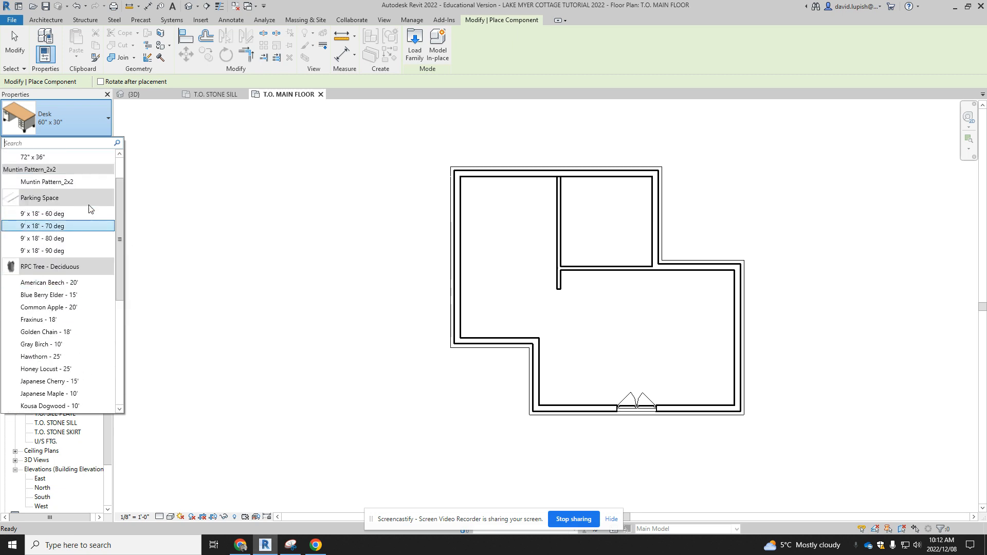
scroll(89, 208, "up", 2)
scroll(88, 205, "down", 3)
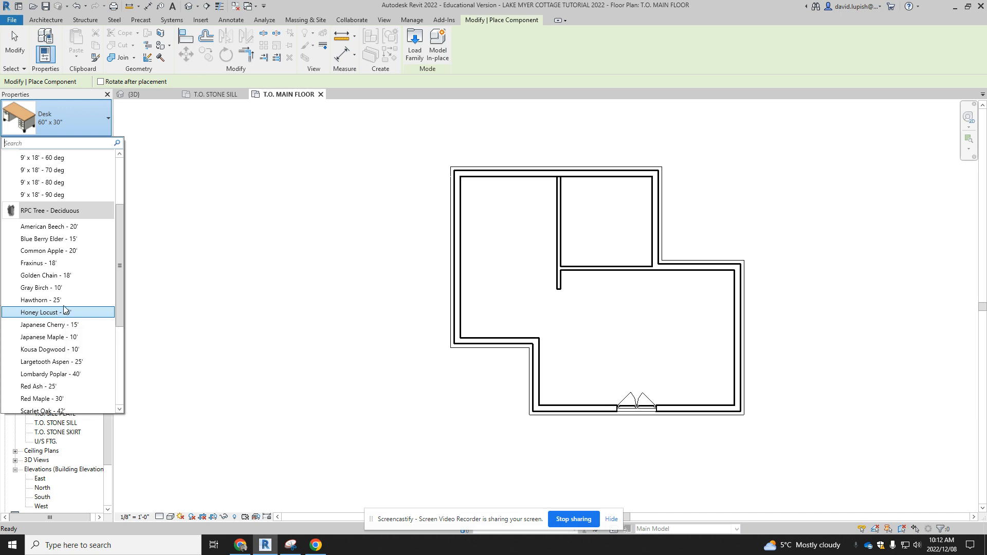
scroll(63, 307, "up", 3)
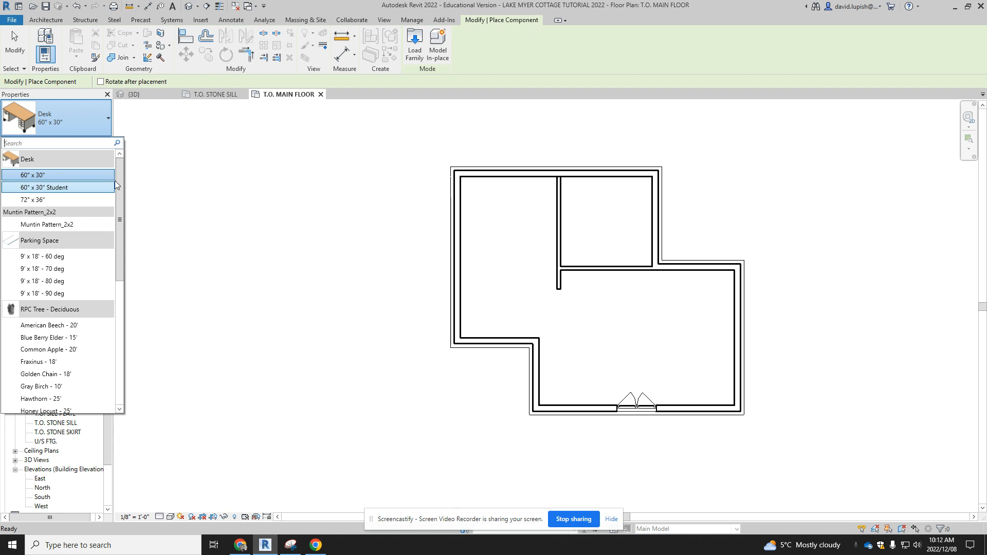
In the Autodesk family library, clear the Windows filter and show only Furniture families
left_click(205, 20)
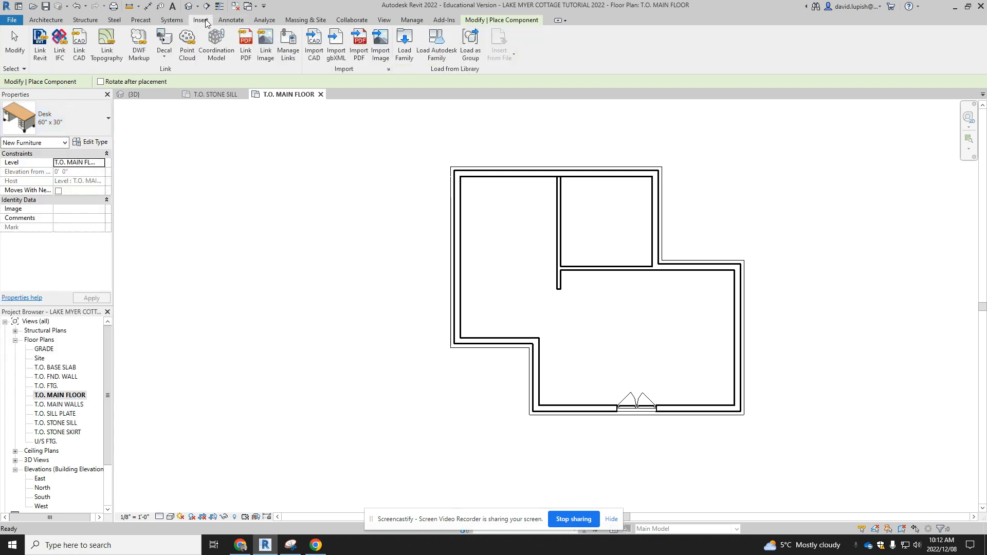
left_click(437, 47)
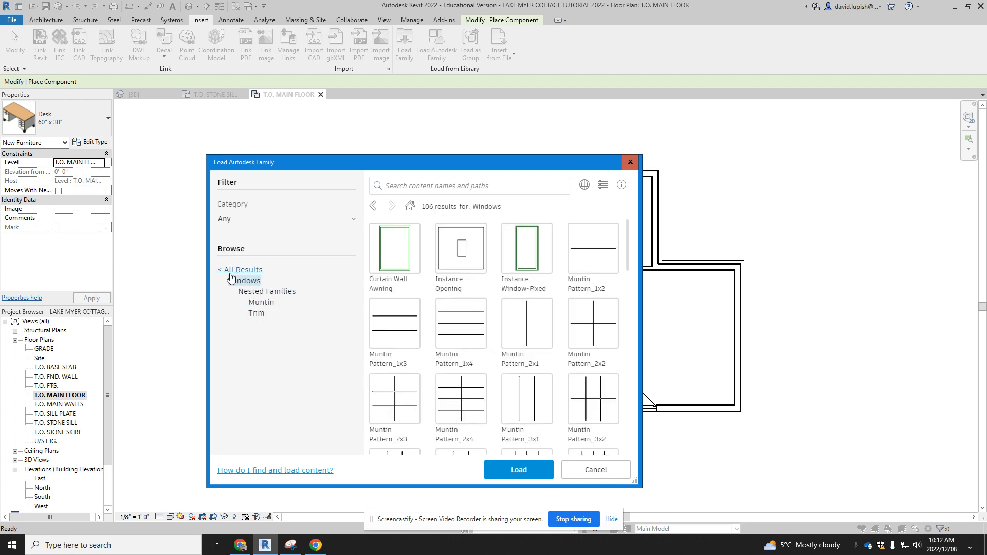
left_click(231, 275)
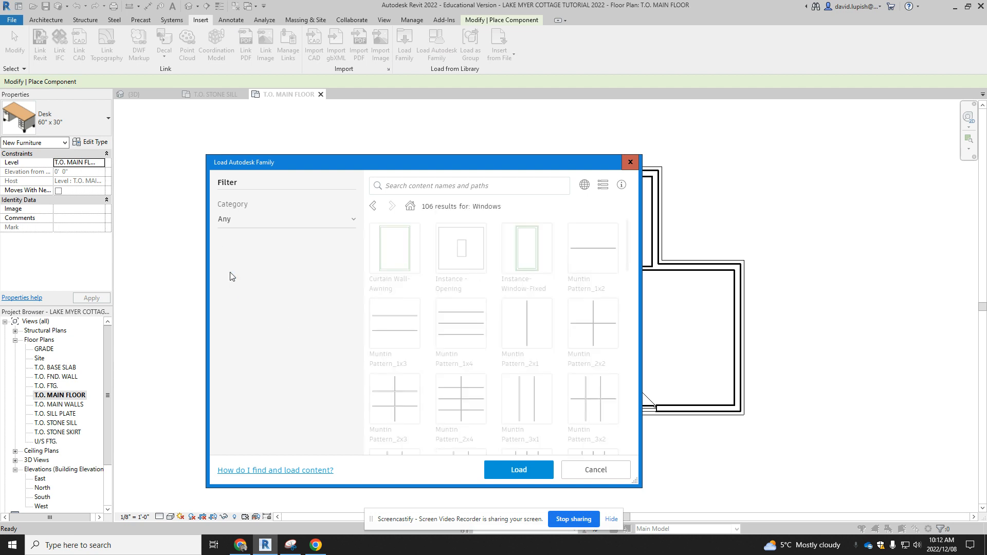
left_click(347, 225)
left_click(346, 225)
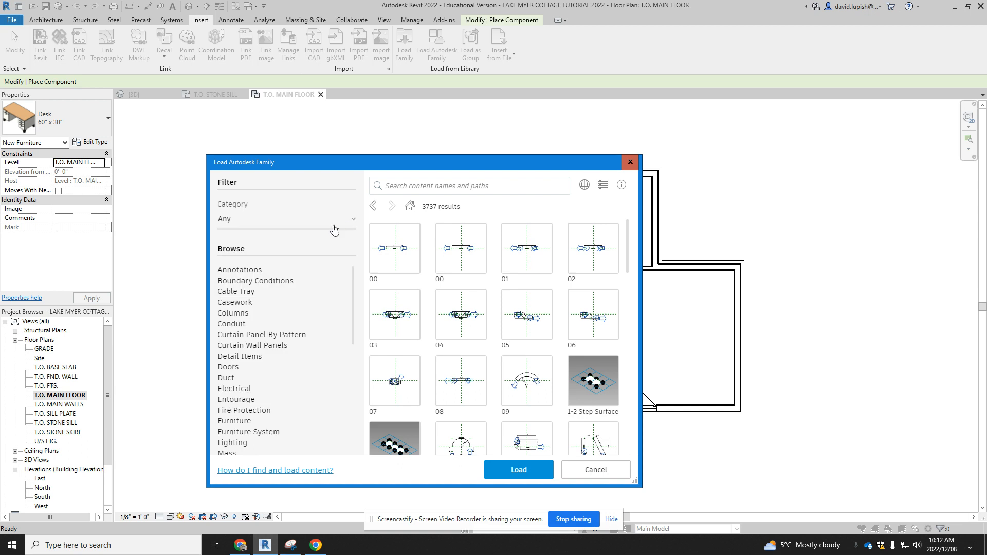
scroll(288, 326, "down", 3)
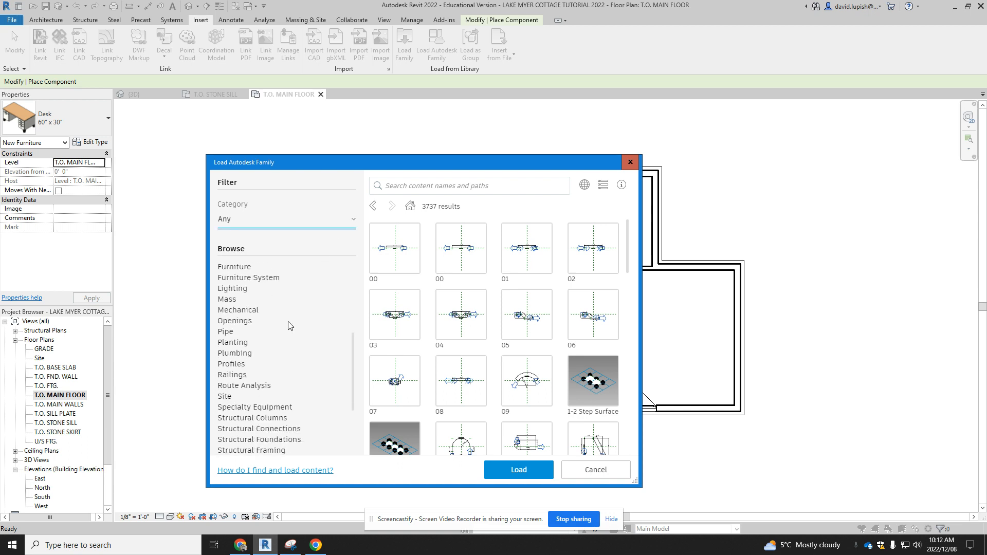
left_click(325, 222)
scroll(290, 305, "up", 3)
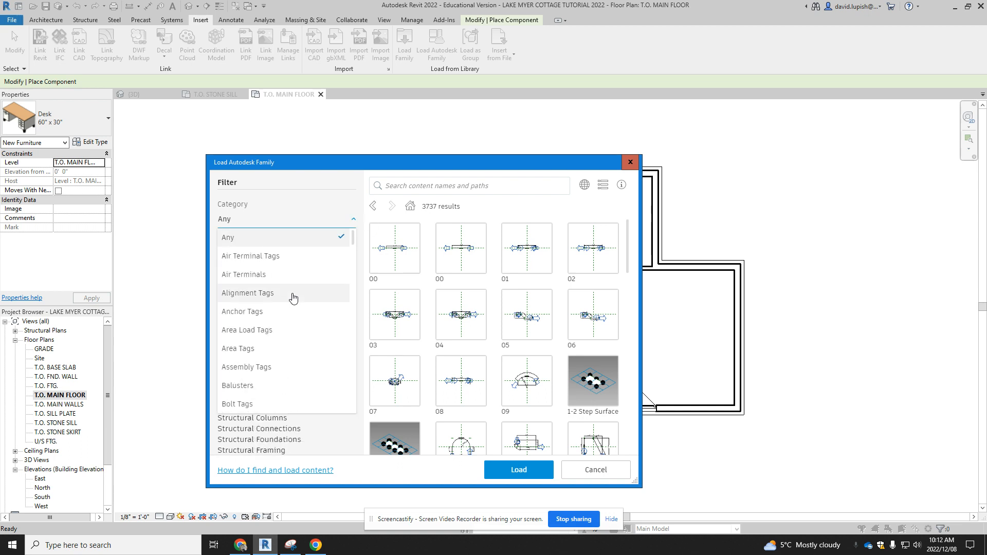
left_click(332, 221)
scroll(289, 352, "down", 3)
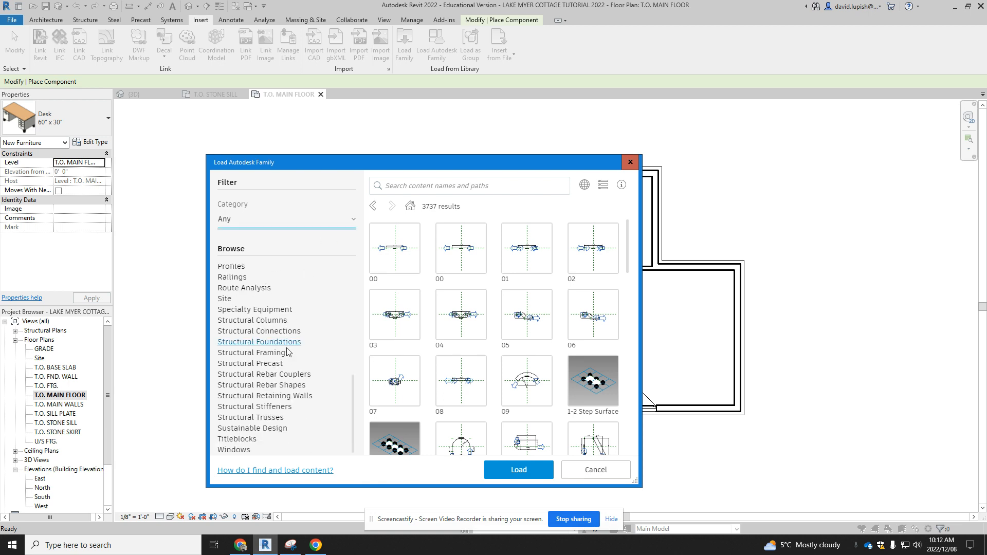
scroll(287, 351, "up", 5)
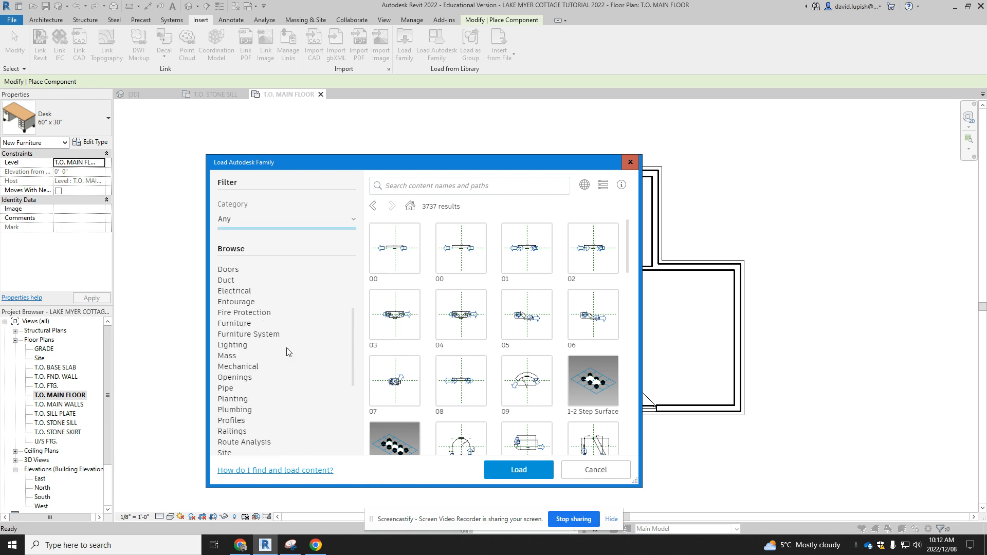
left_click(238, 324)
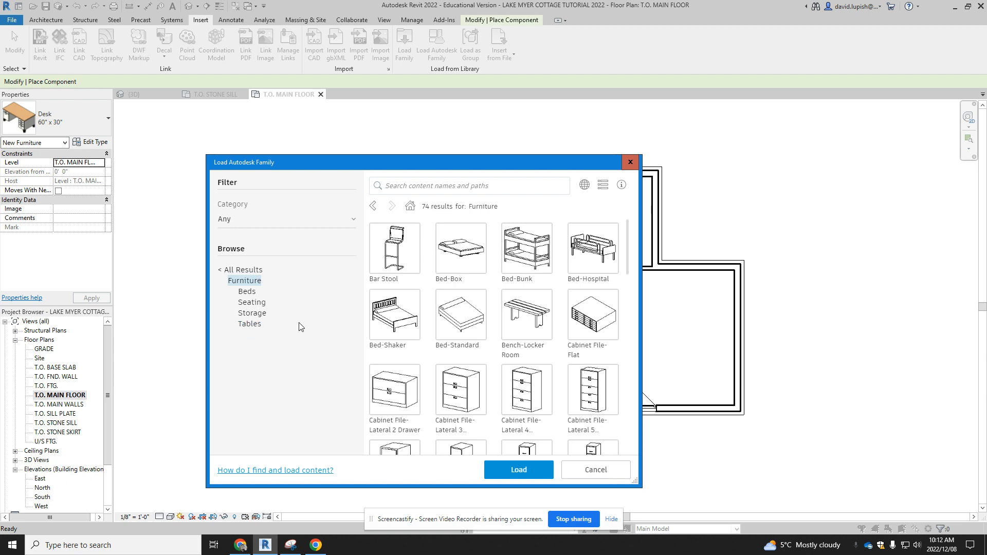
Load the Bed-Bunk family and place two 82" x 36" bunk beds side by side in the small bedroom
left_click(541, 259)
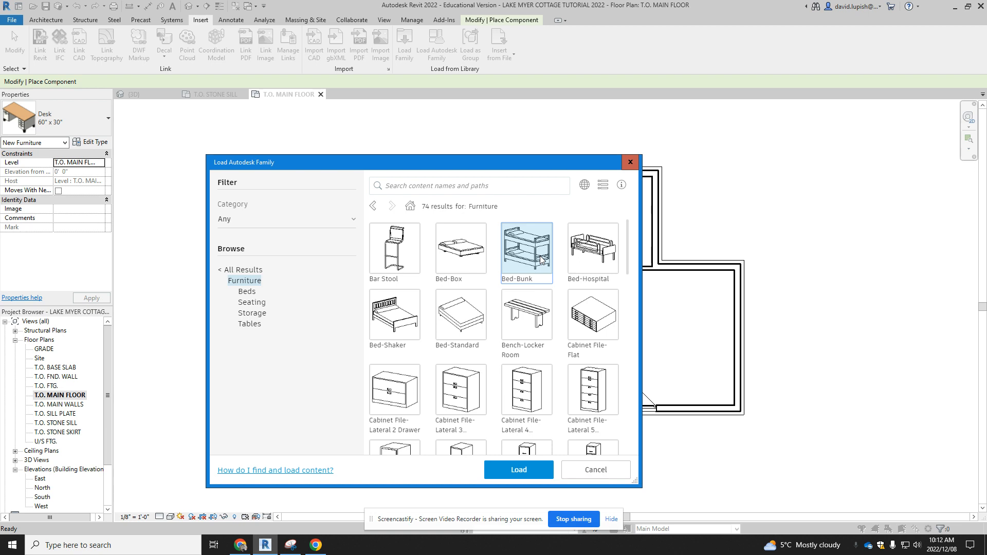
left_click(520, 470)
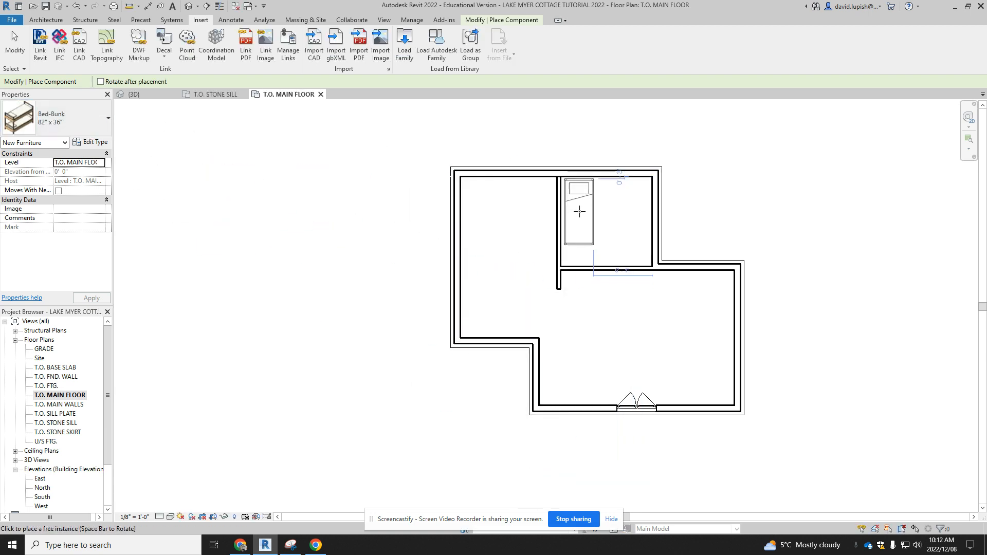
left_click(578, 212)
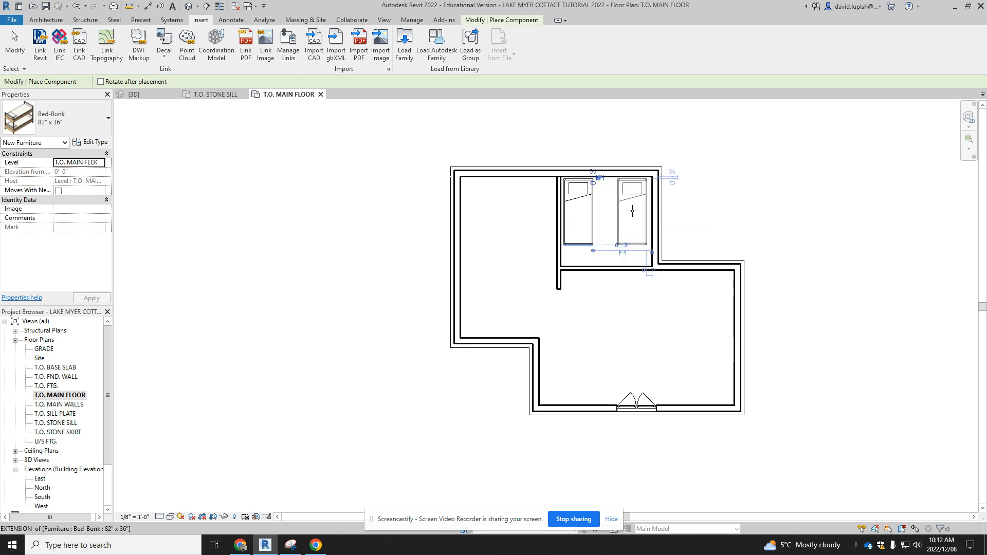
left_click(636, 211)
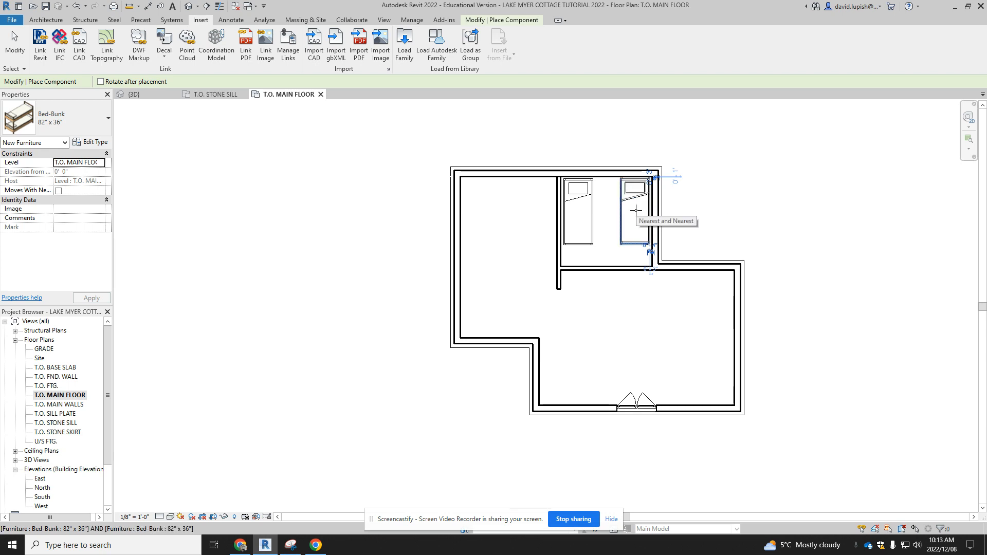
End furniture placement, check the bunk beds in the {3D} view, then return to the T.O. MAIN FLOOR plan
left_click(190, 7)
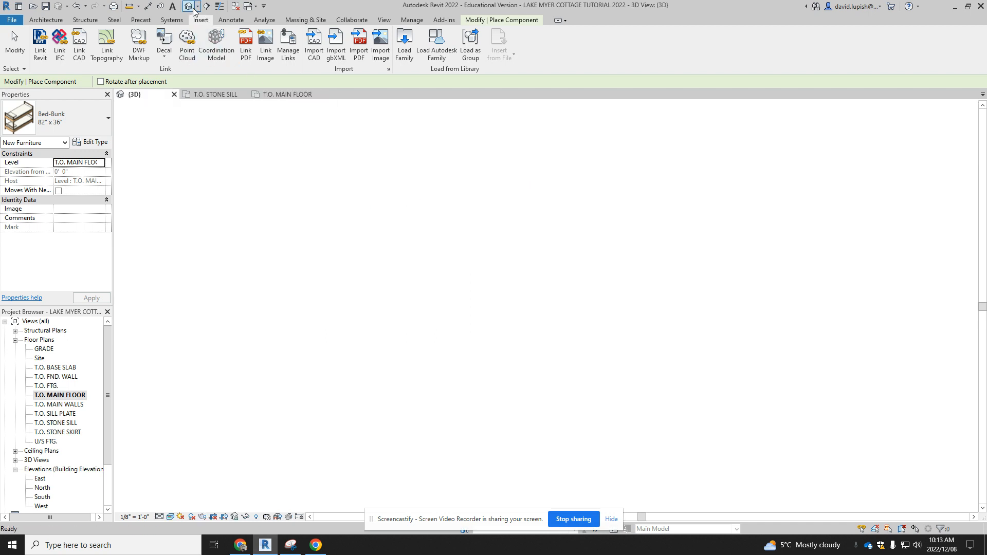
scroll(766, 131, "down", 10)
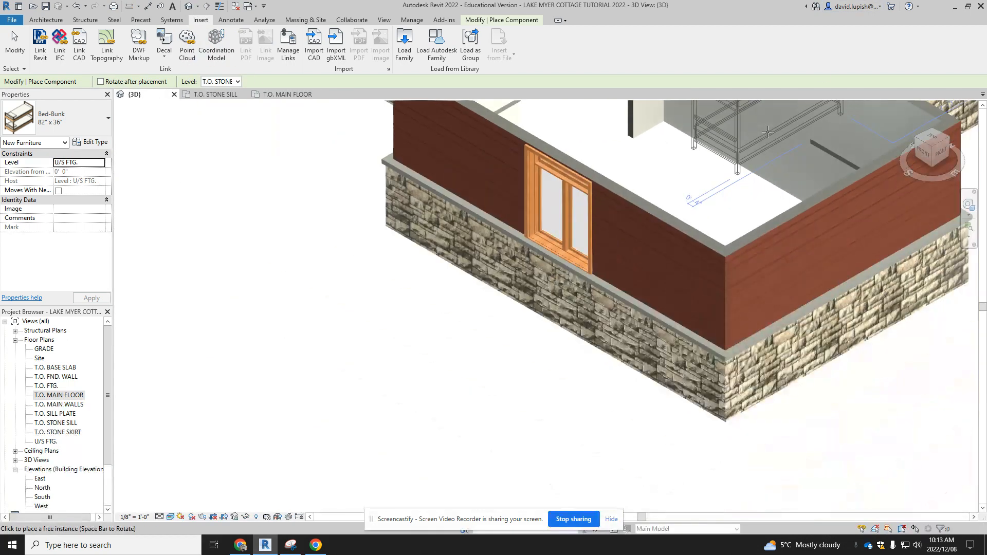
key("Escape")
scroll(776, 118, "down", 5)
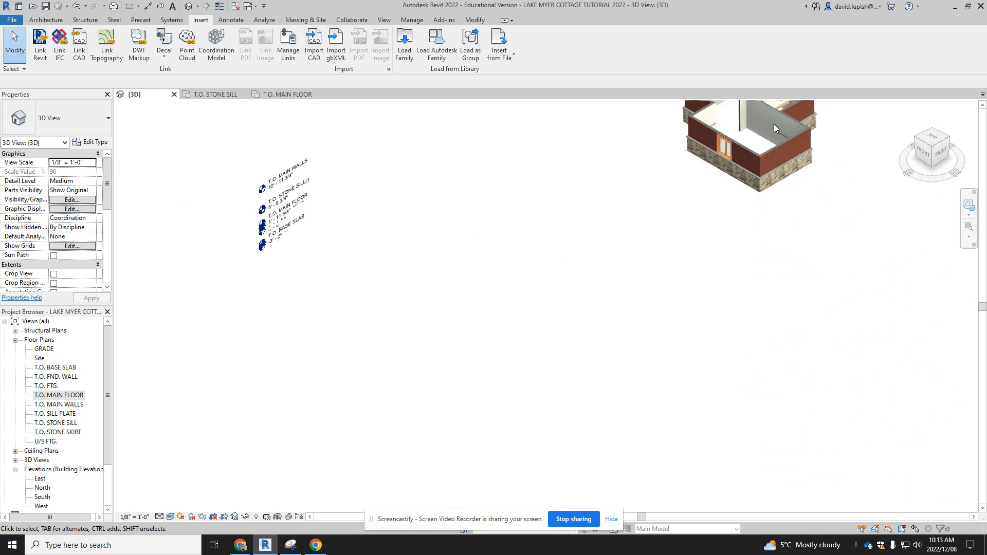
scroll(783, 110, "up", 15)
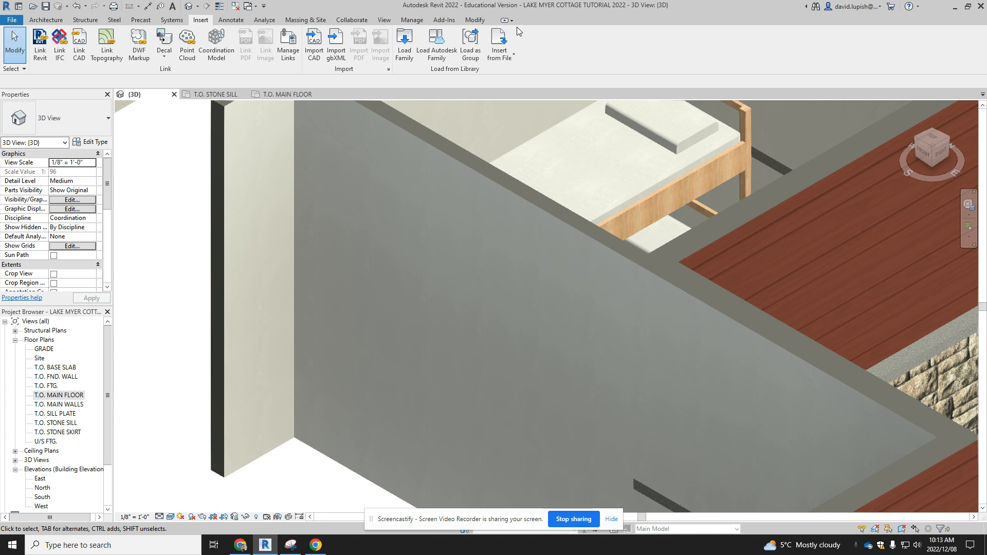
scroll(540, 214, "down", 3)
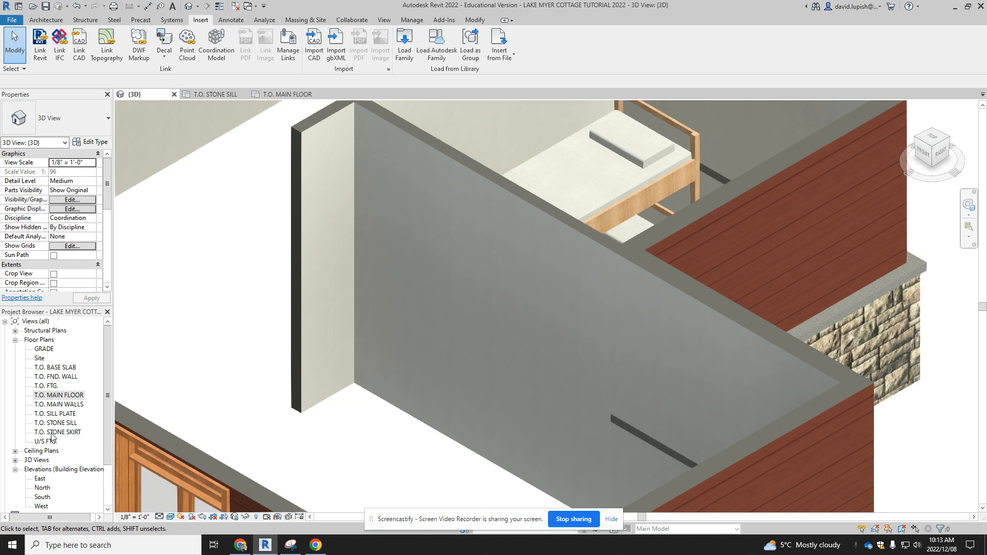
double_click(56, 396)
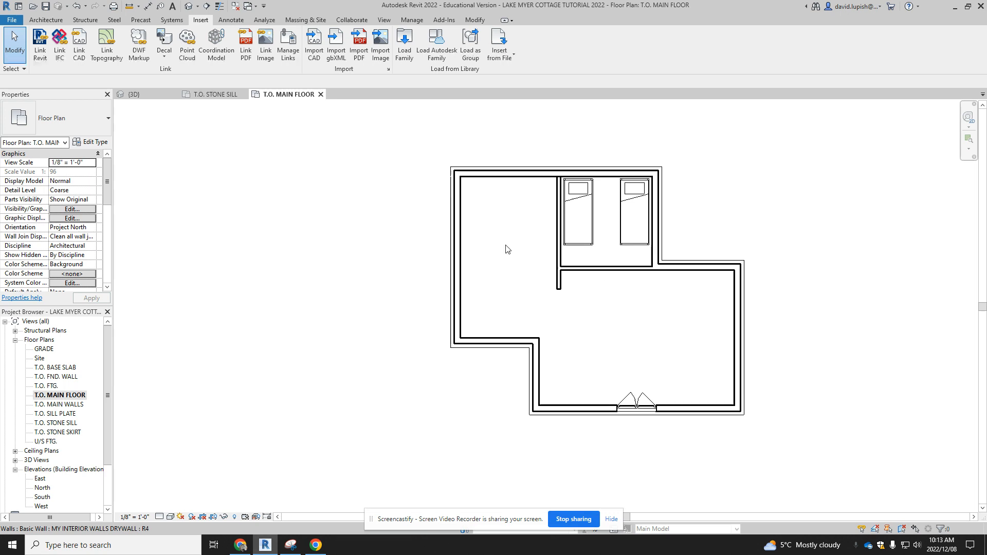
left_click(52, 21)
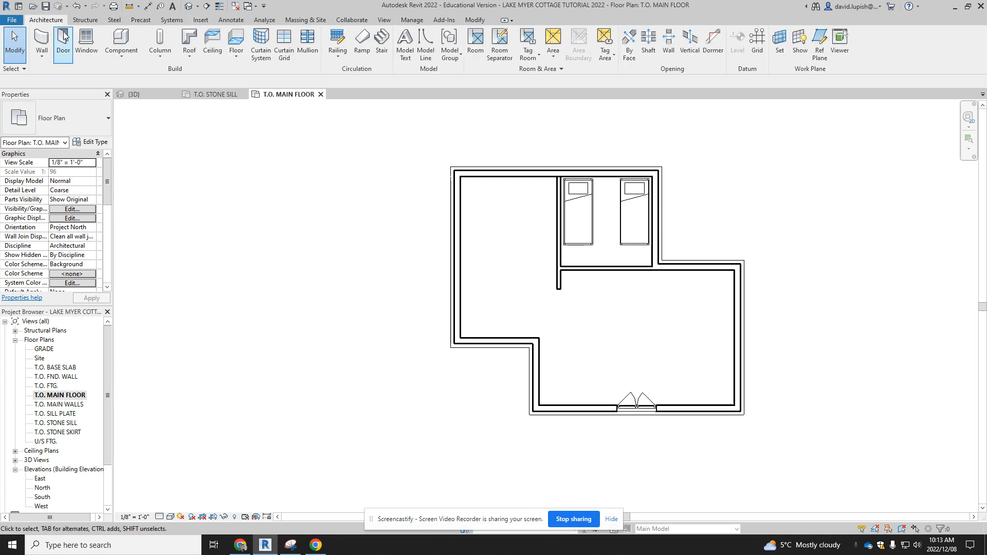
left_click(62, 40)
left_click(107, 127)
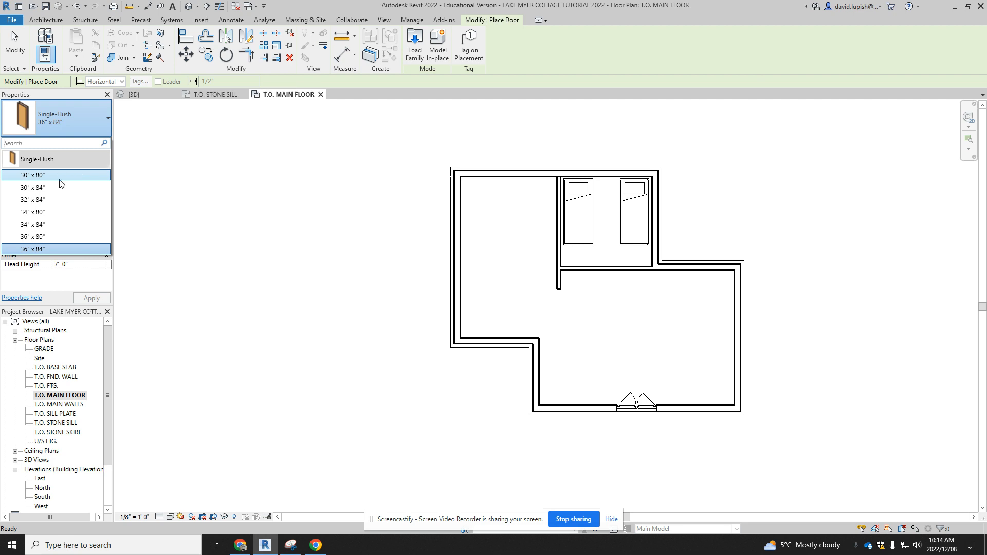
mouse_move(59, 180)
left_click(201, 20)
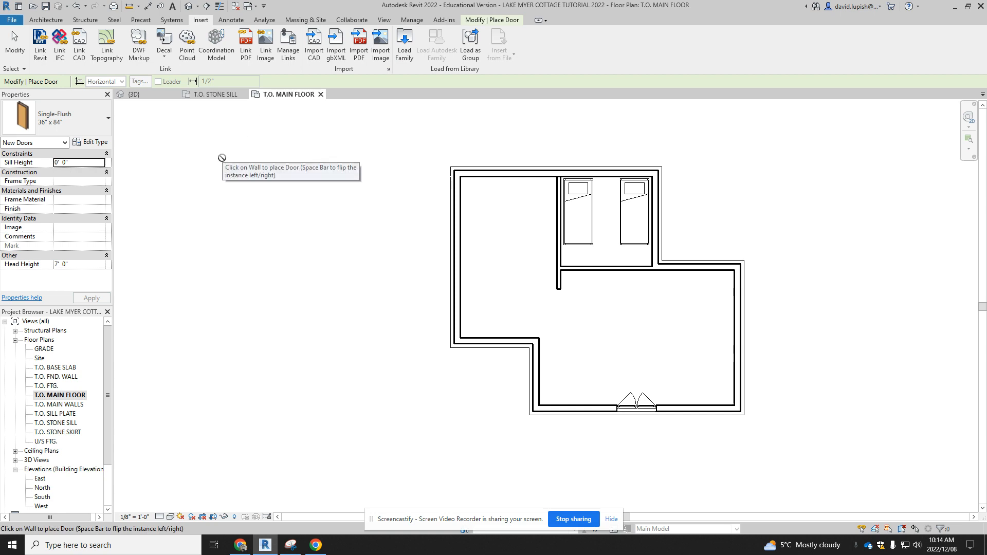
key("Escape")
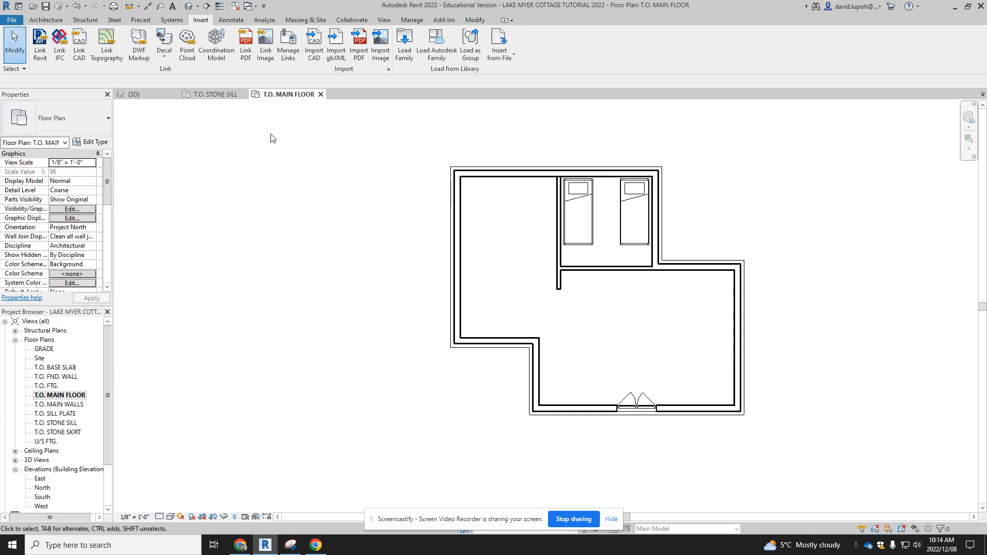
Load Door-Interior-Single-2_Panel from the Autodesk library's Doors > Residential category
left_click(436, 54)
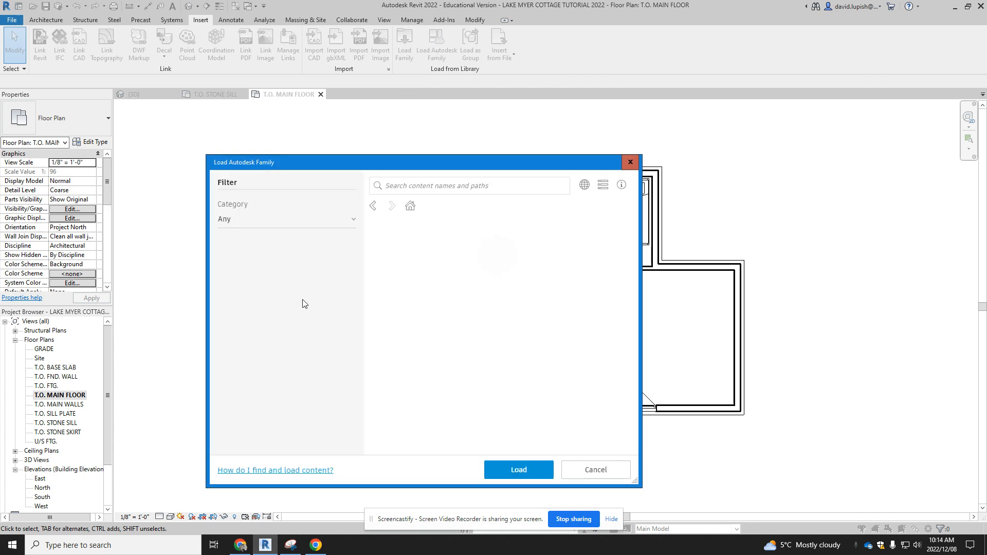
left_click(240, 272)
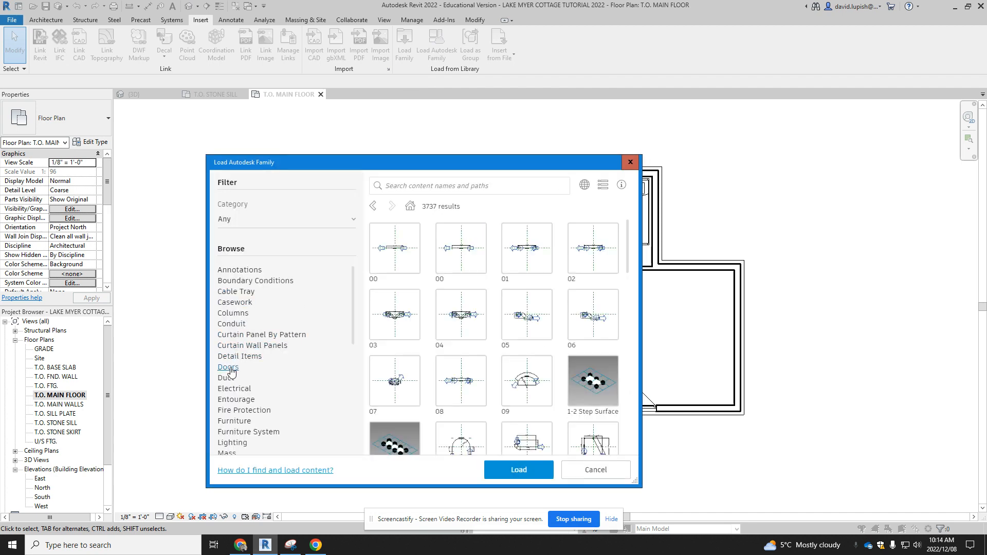
left_click(230, 368)
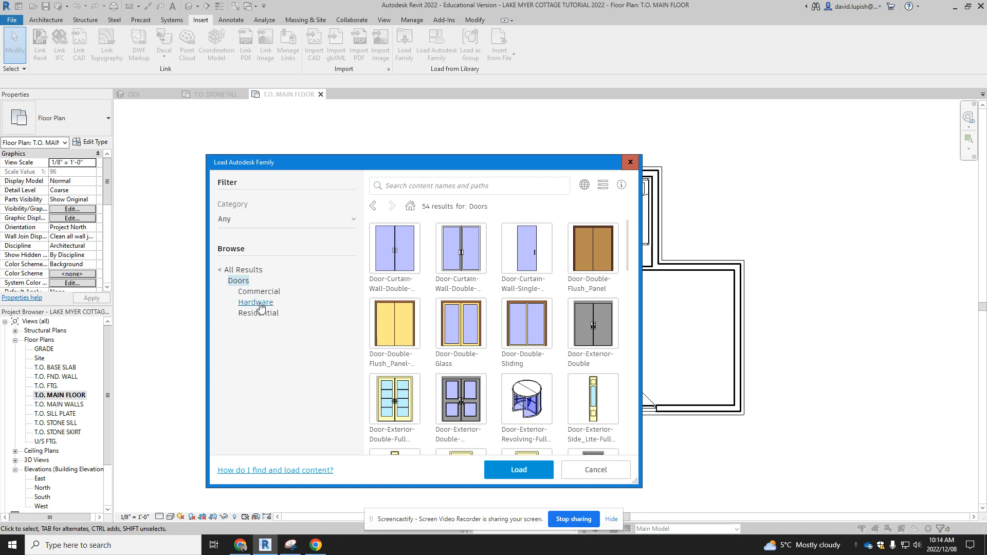
left_click(260, 314)
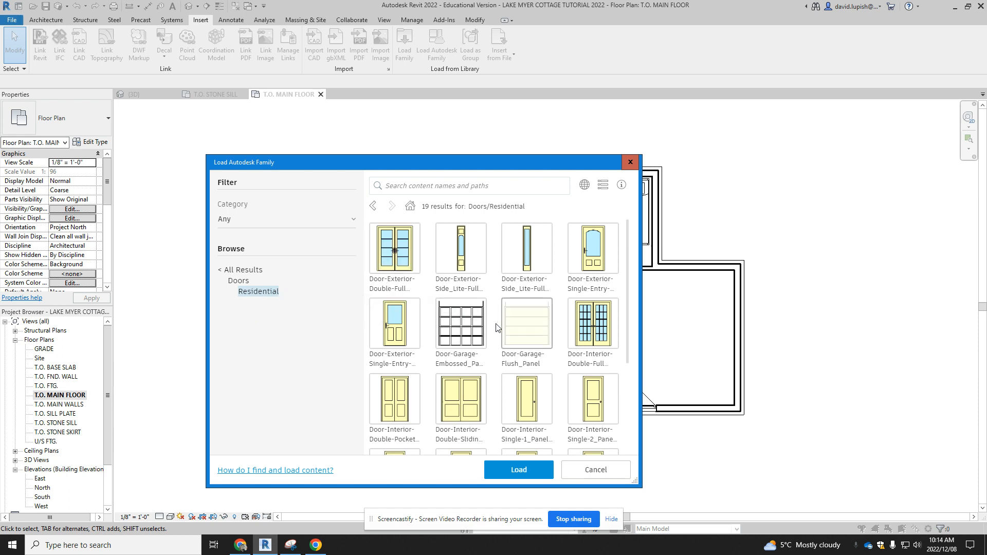
scroll(452, 319, "down", 5)
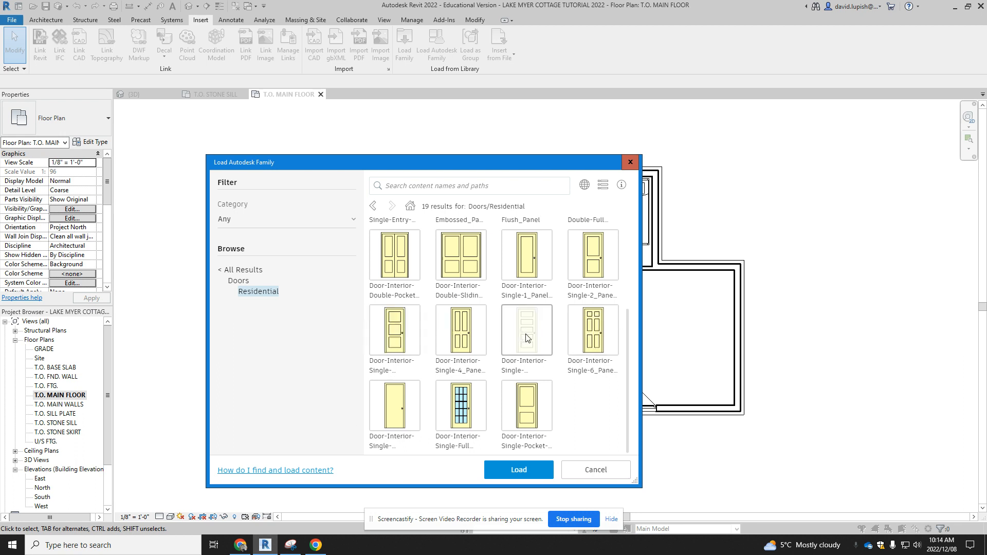
left_click(595, 270)
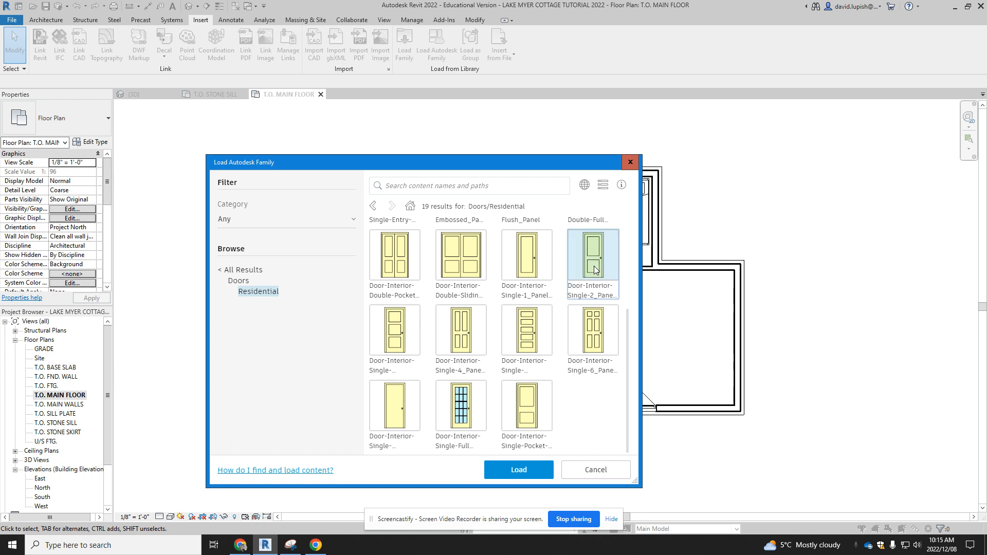
left_click(527, 470)
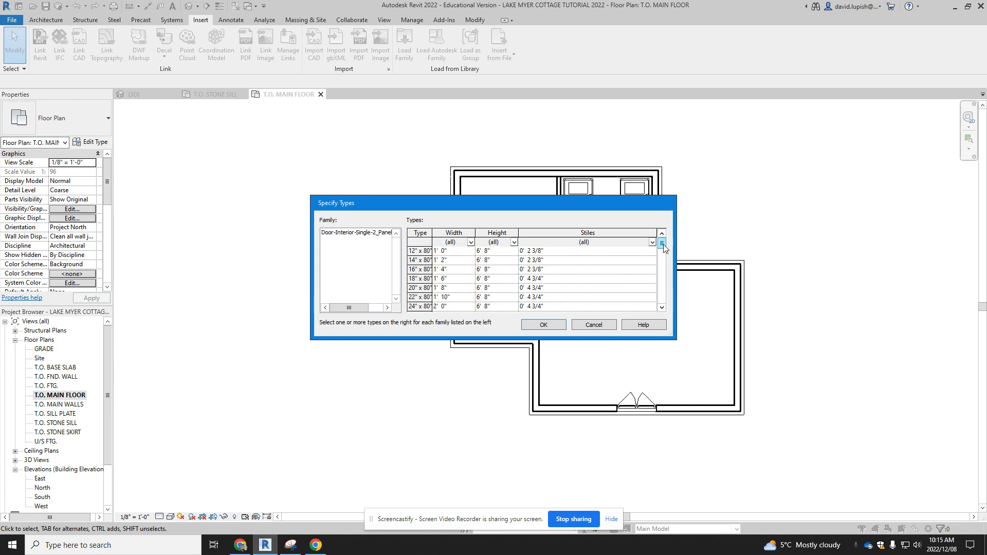
Choose the 36" x 84" type of Door-Interior-Single-2_Panel and confirm it
left_click_drag(664, 245, 665, 256)
left_click_drag(662, 251, 663, 257)
left_click_drag(662, 257, 664, 286)
left_click(414, 279)
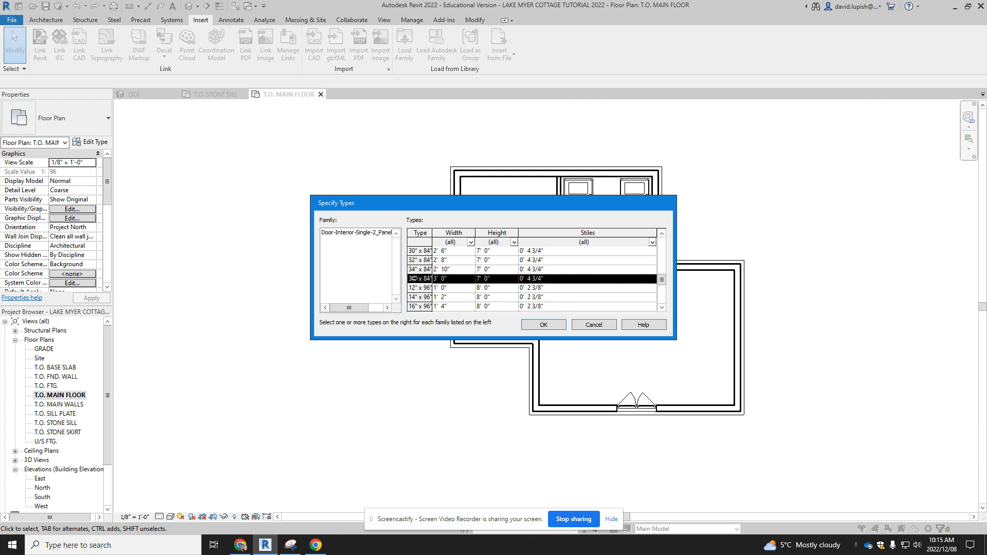
left_click(544, 325)
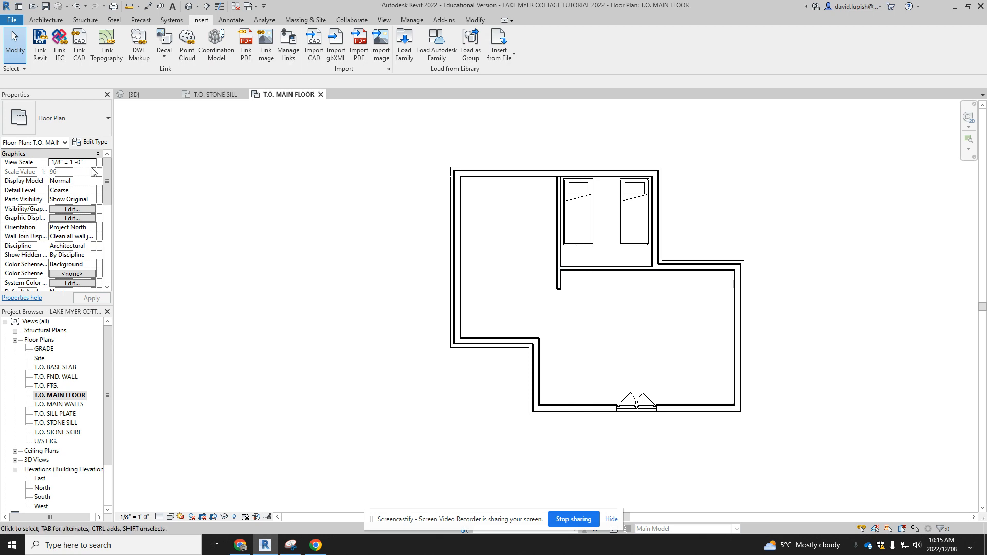
Place a 36" x 84" two-panel door in the bedroom's lower wall near its right end
left_click(41, 21)
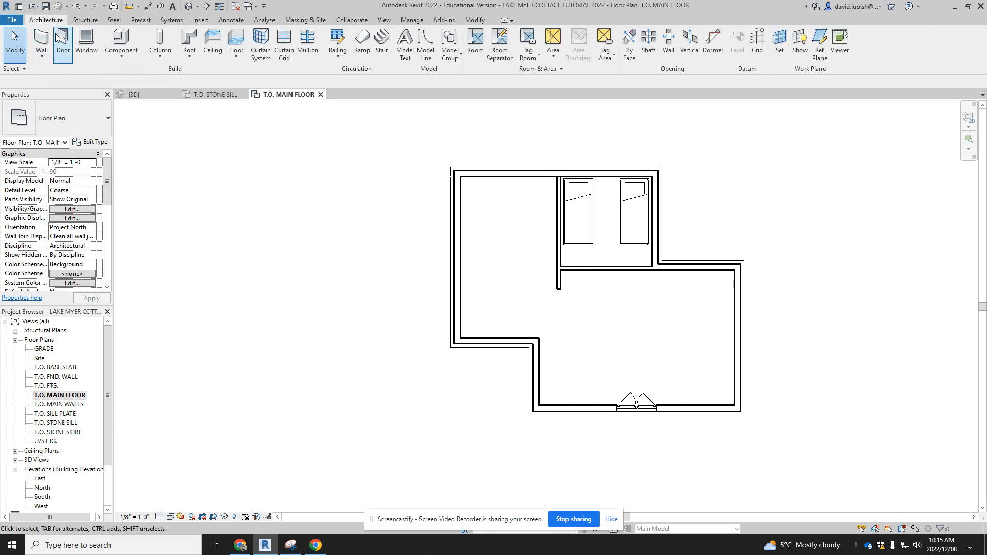
left_click(59, 39)
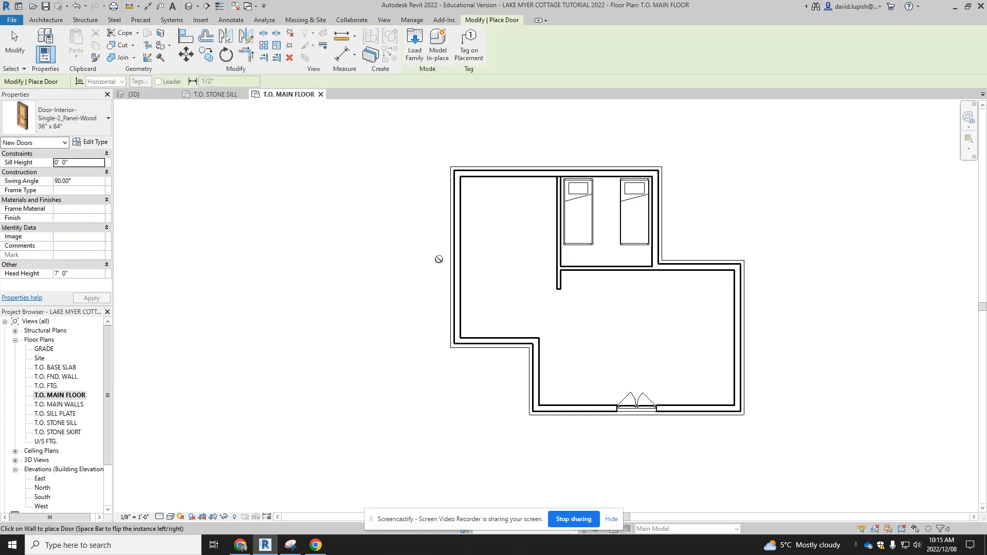
left_click(633, 266)
scroll(678, 239, "up", 2)
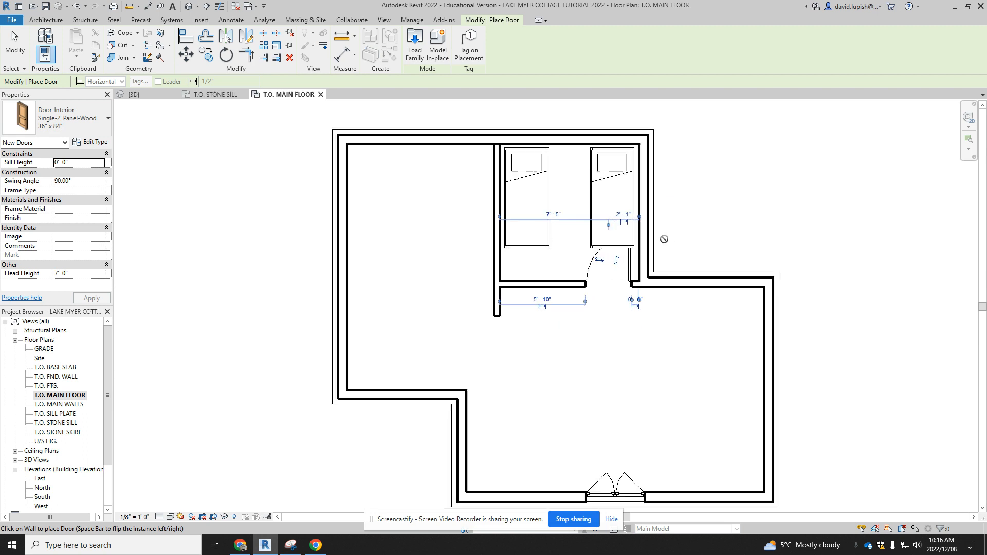
scroll(664, 239, "up", 2)
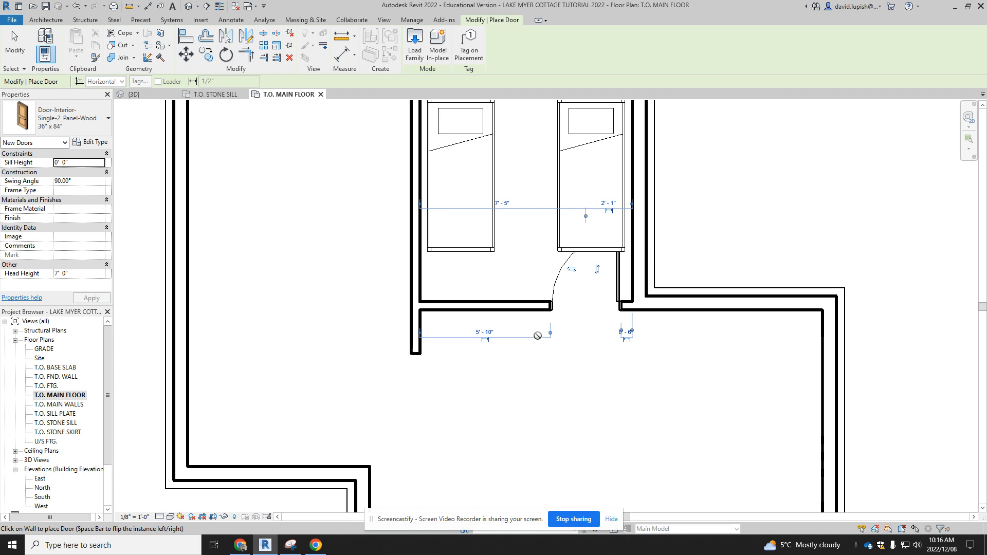